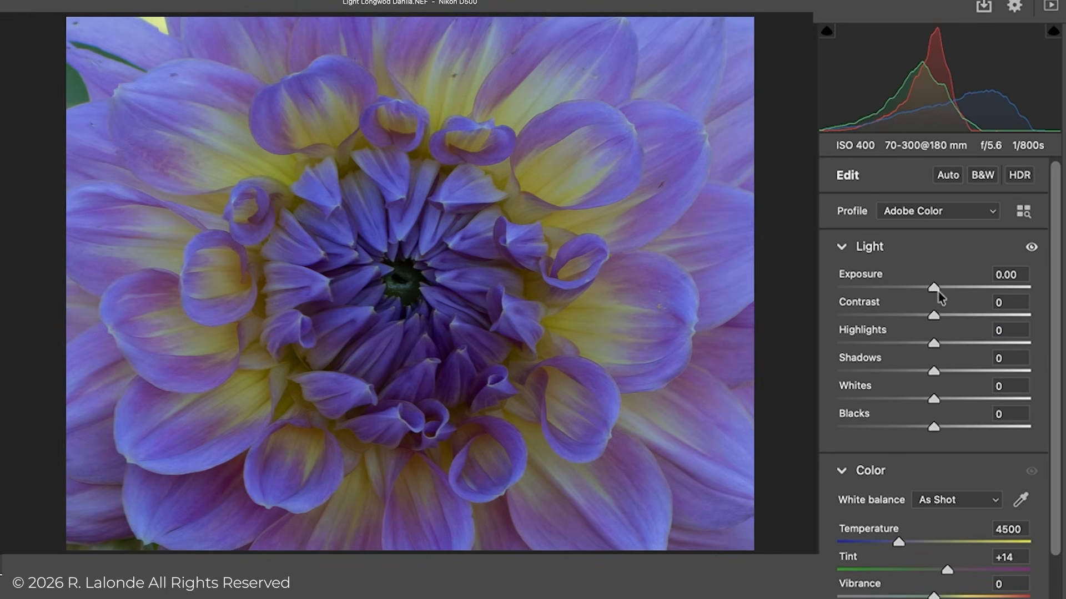
- Set the dahlia photo's Contrast to -10, Highlights to -27, and both Shadows and Whites to +70
drag(931, 287, 947, 288)
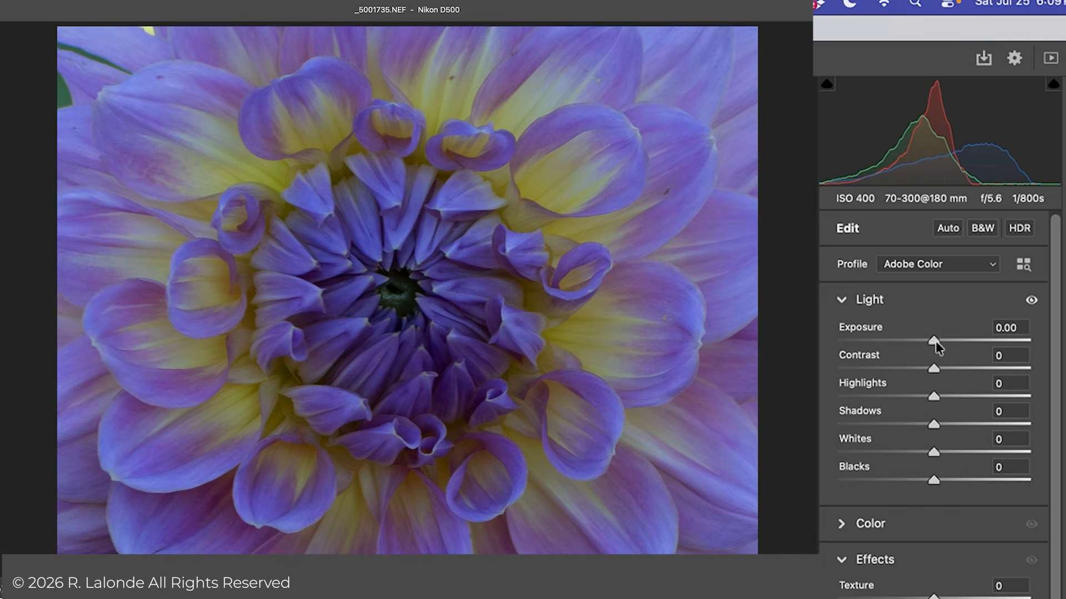
drag(933, 342, 950, 344)
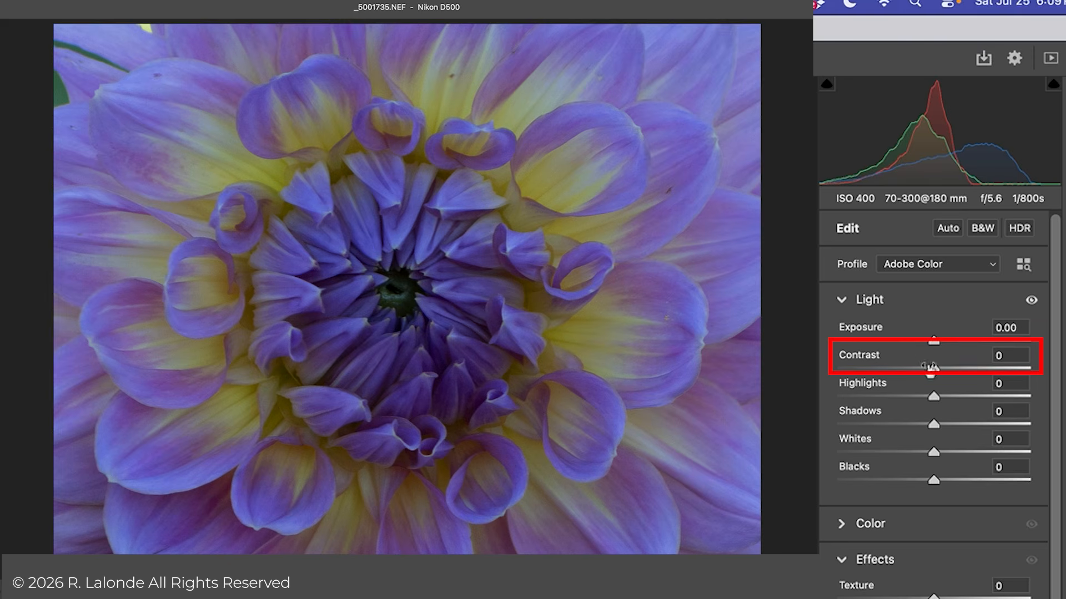
drag(934, 371, 924, 374)
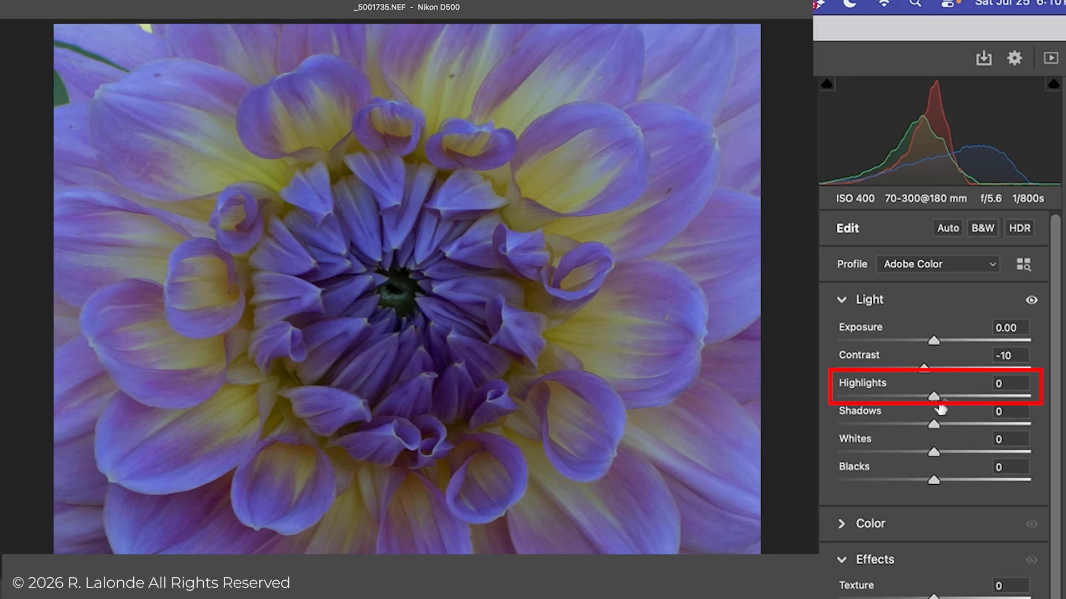
drag(935, 397, 908, 405)
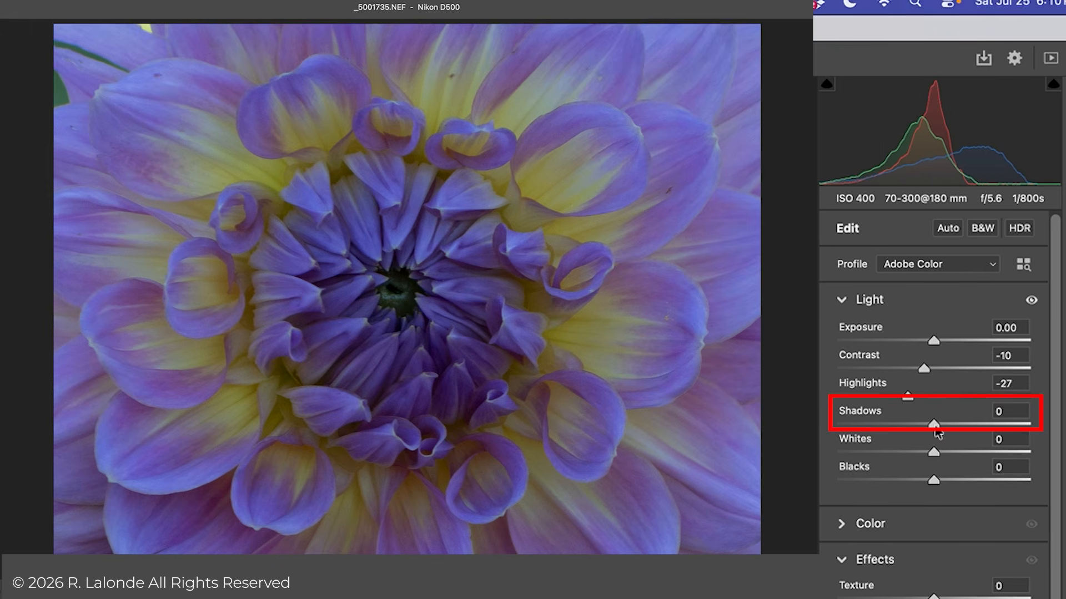
drag(936, 429, 999, 436)
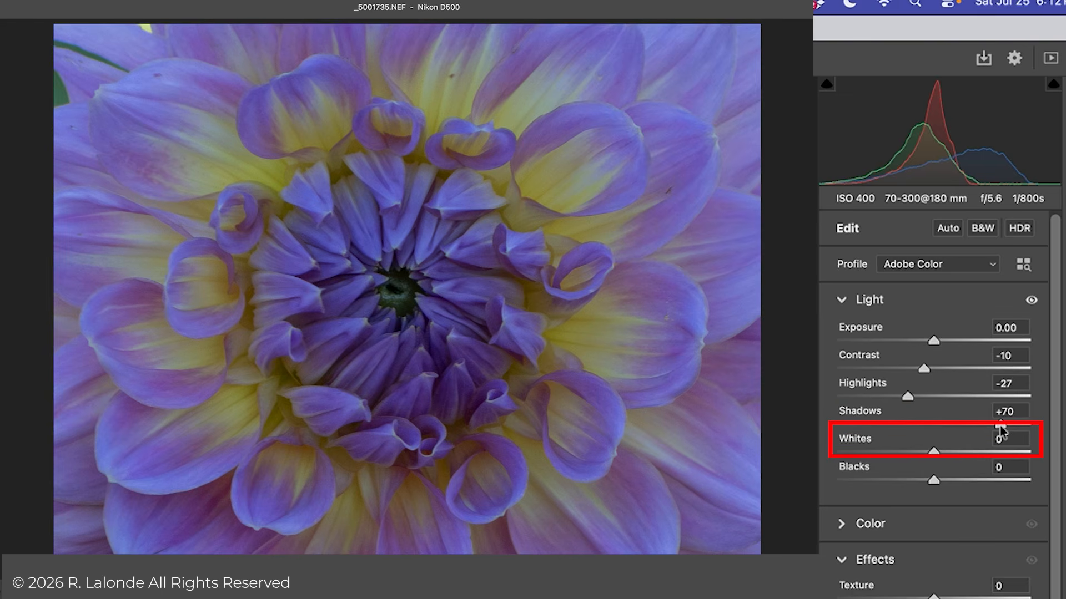
drag(936, 458, 1002, 462)
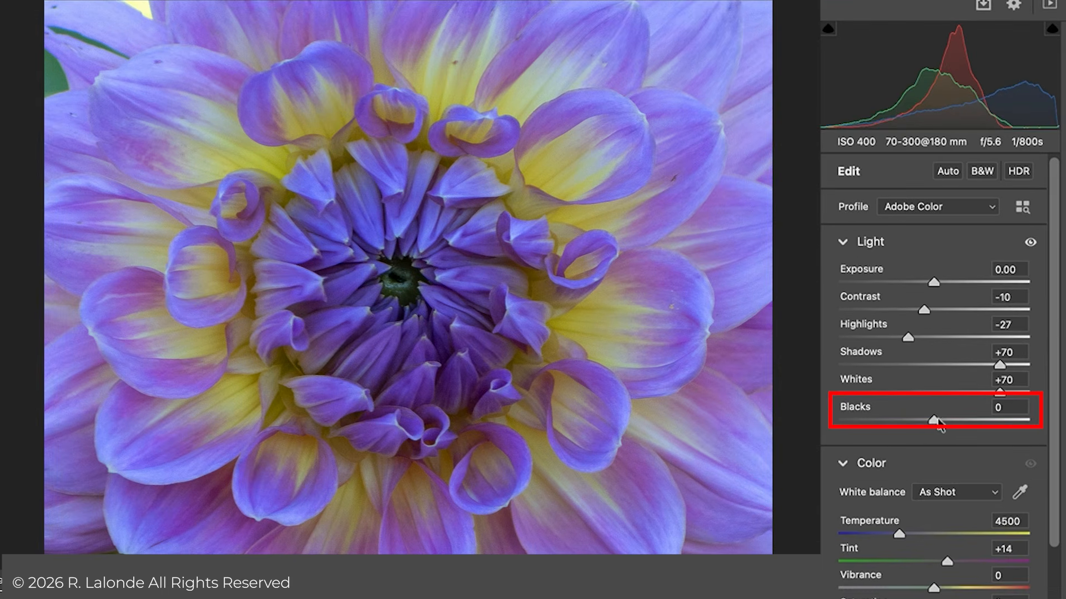
- Try raising the photo's Blacks to +70, and return the value to 0
drag(937, 423, 999, 422)
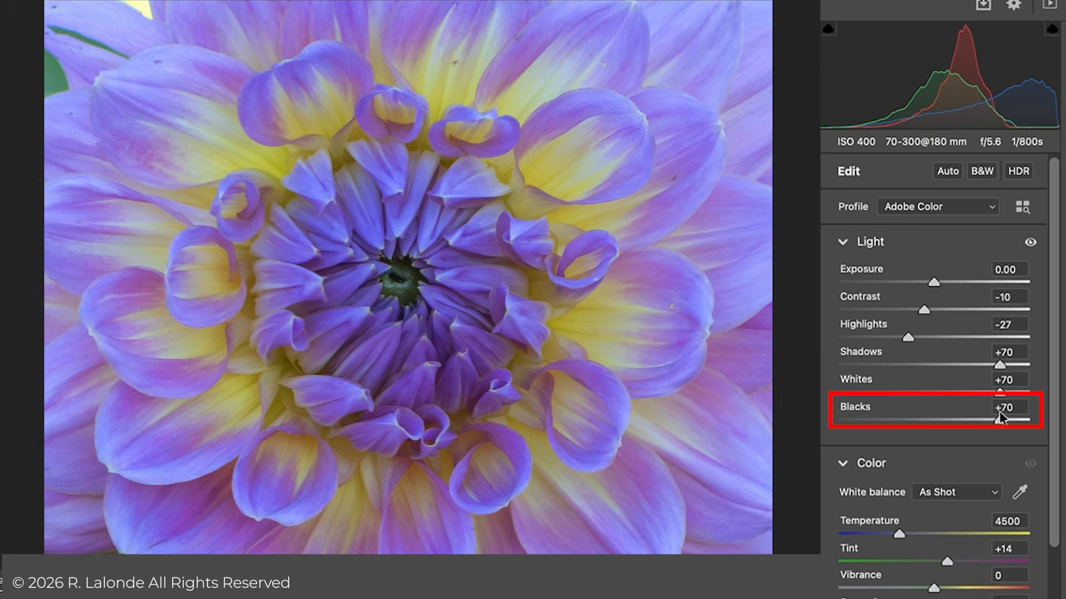
drag(1000, 422, 935, 430)
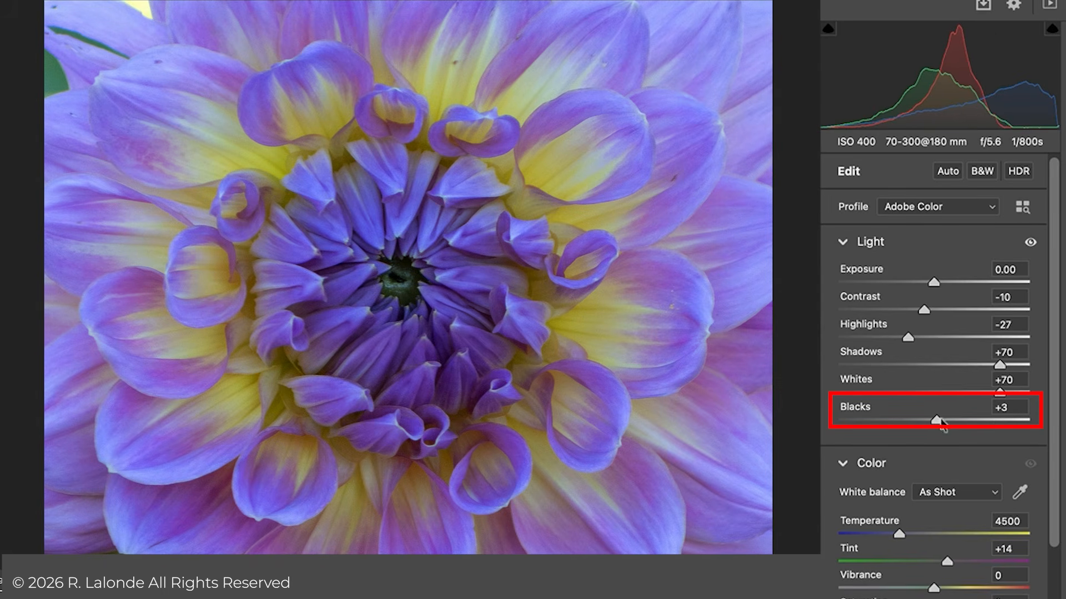
drag(937, 423, 930, 420)
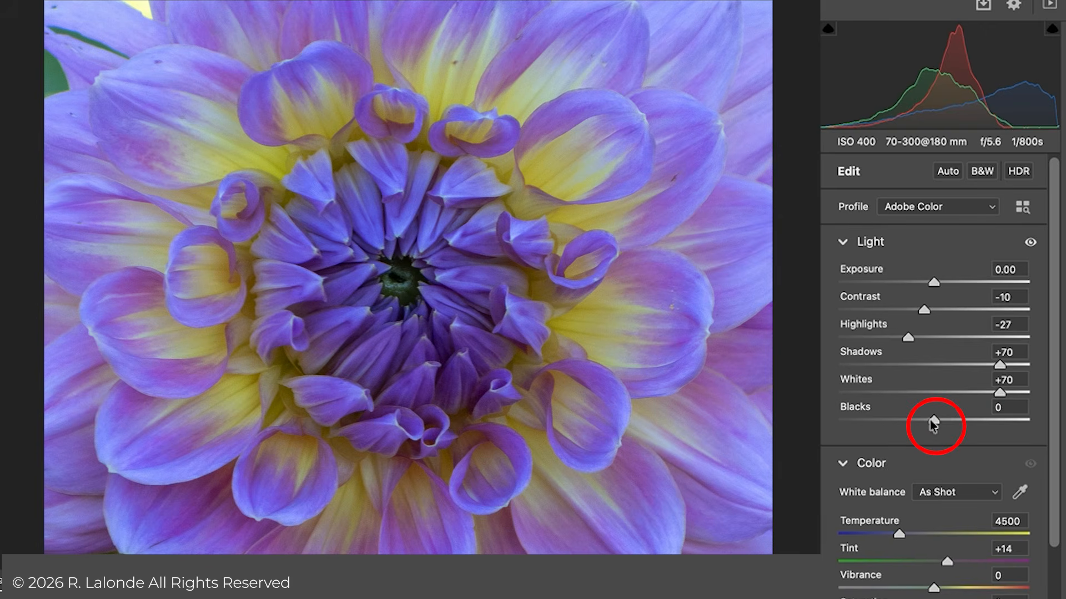
- Set Blacks to +8 using the clipping preview to judge the darkest areas
key(alt)
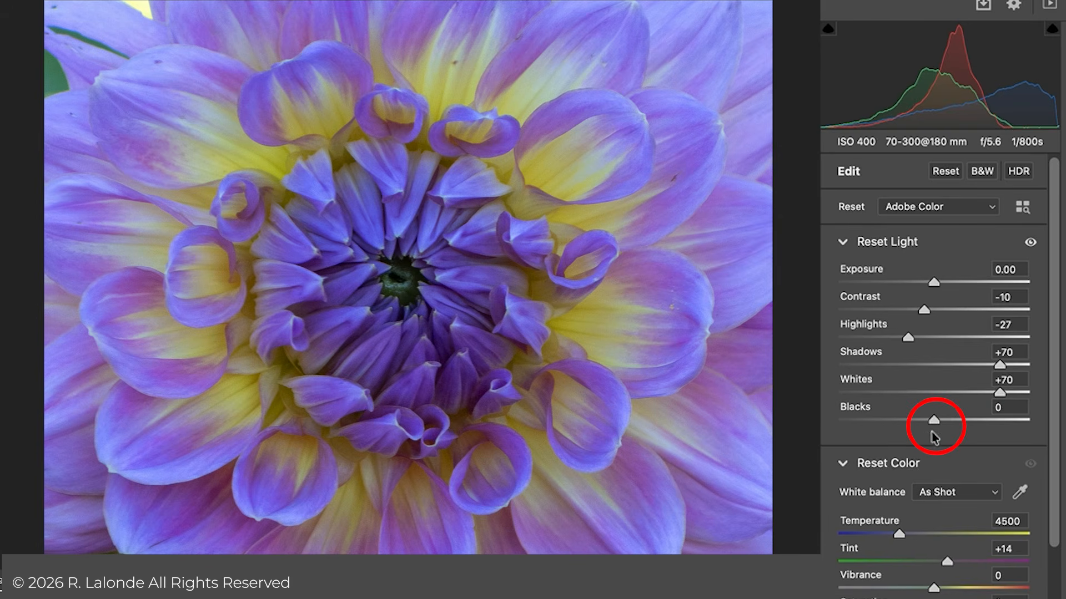
drag(932, 422, 934, 430)
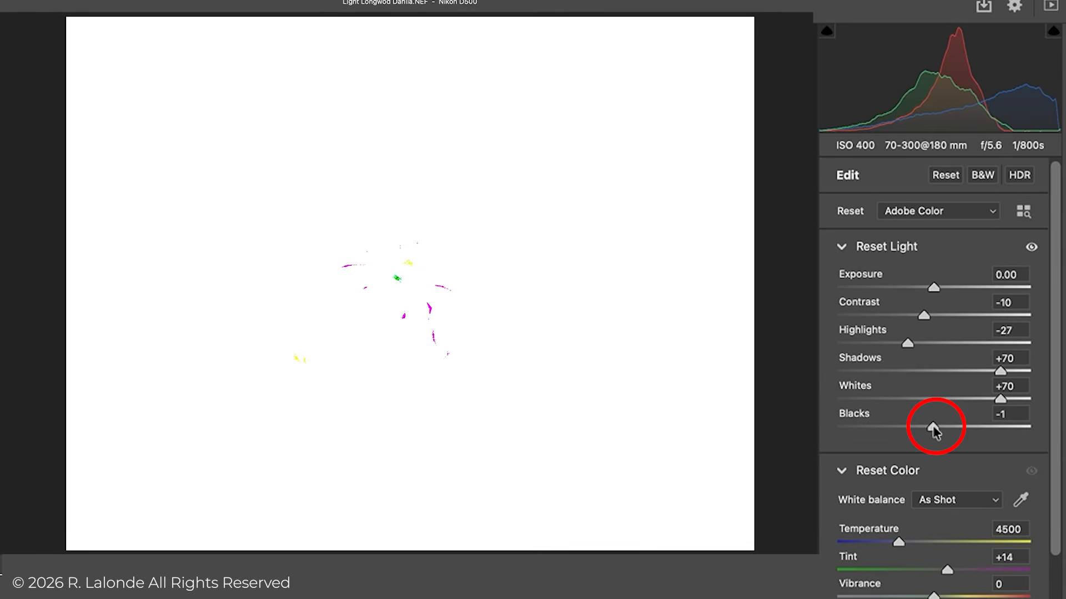
drag(934, 431, 933, 430)
drag(934, 431, 948, 431)
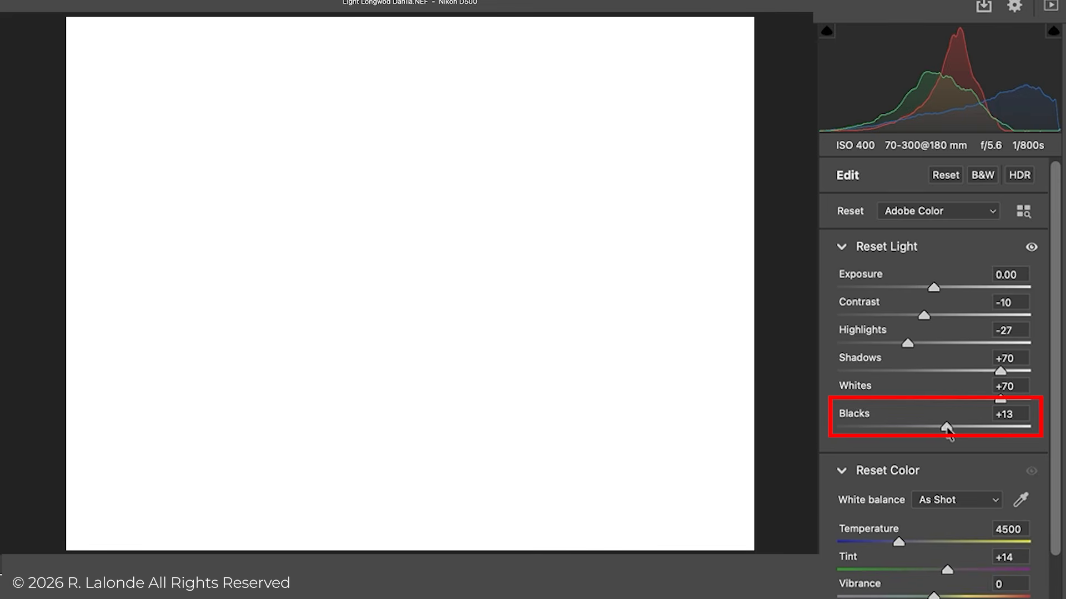
drag(948, 431, 937, 431)
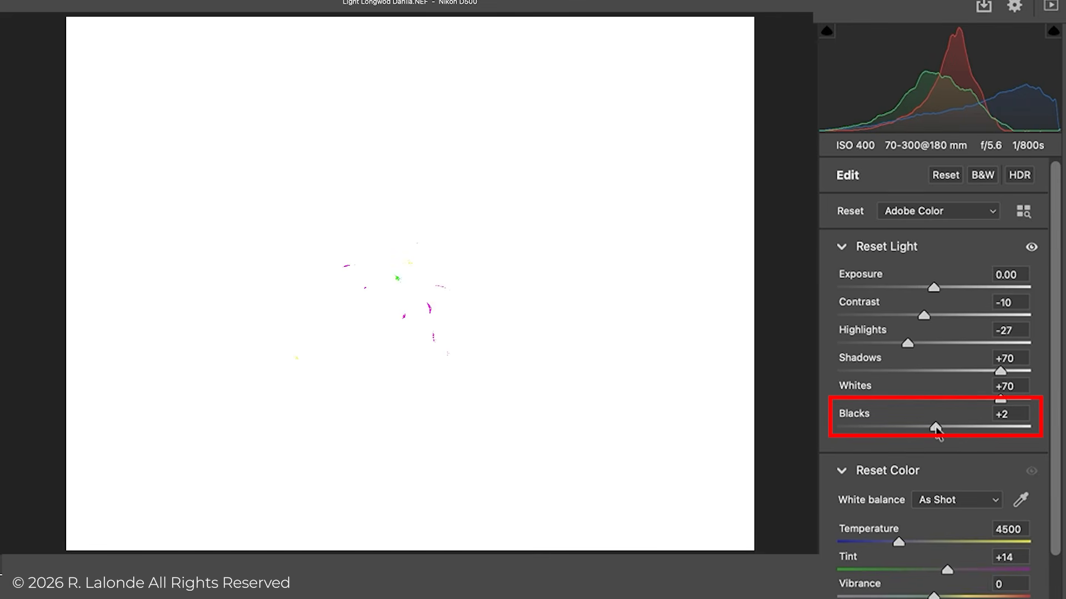
drag(936, 431, 943, 435)
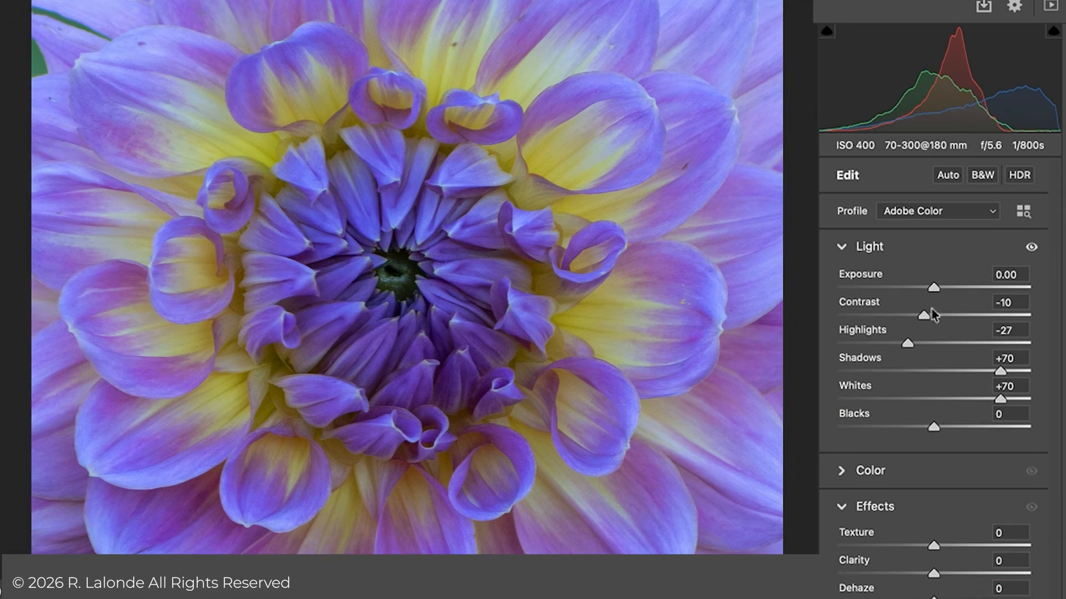
- Compare the photo with and without the Light adjustments, leaving them switched on
click(1032, 248)
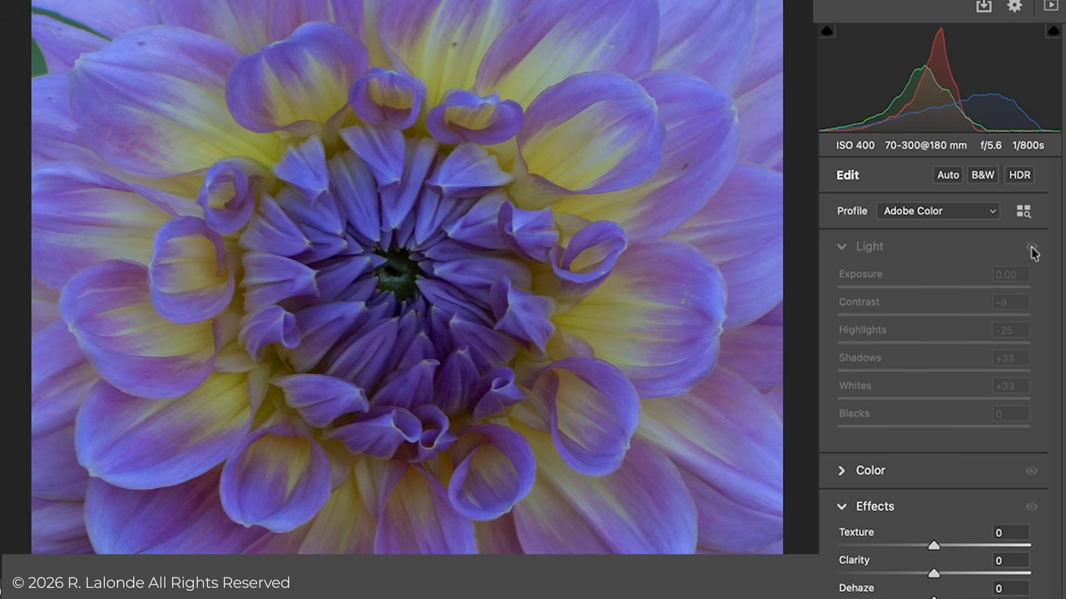
click(1032, 248)
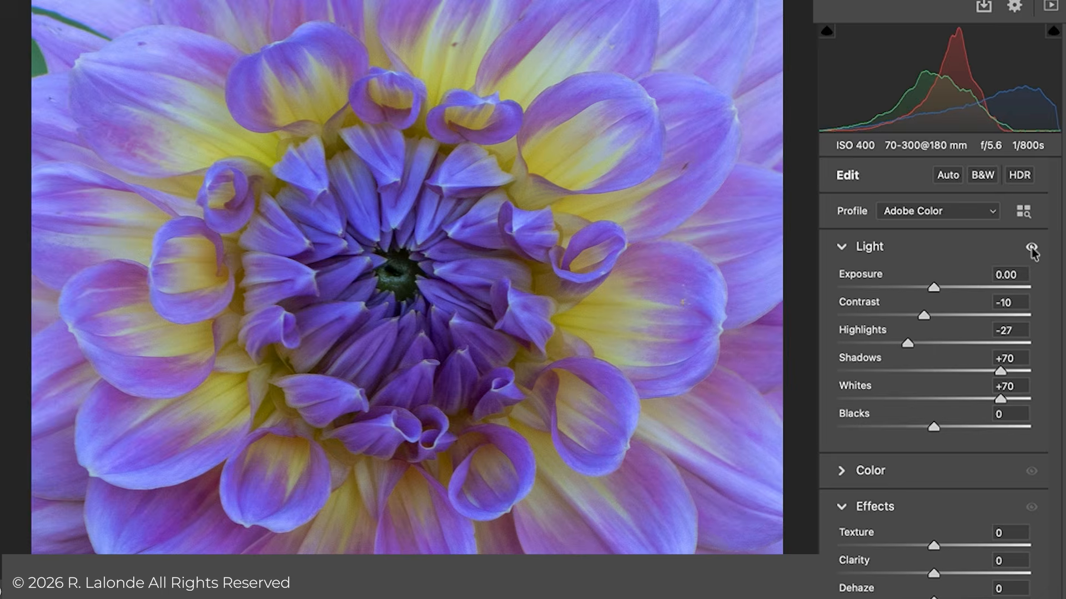
click(1031, 248)
click(1032, 248)
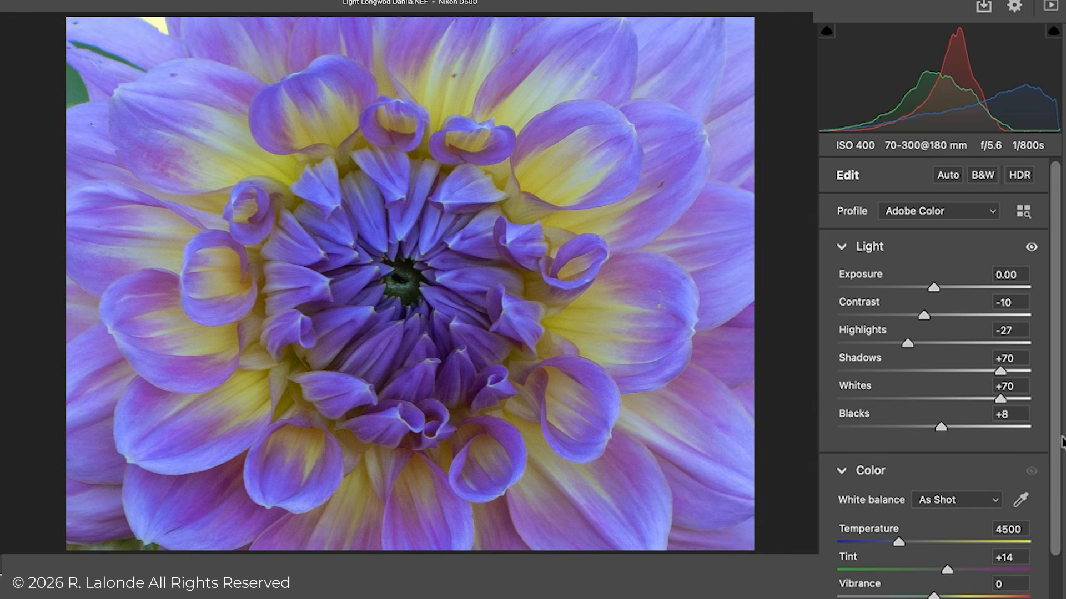
- Set the parametric curve's Highlights to +8
drag(1055, 440, 1041, 598)
scroll(1014, 589, down, 5)
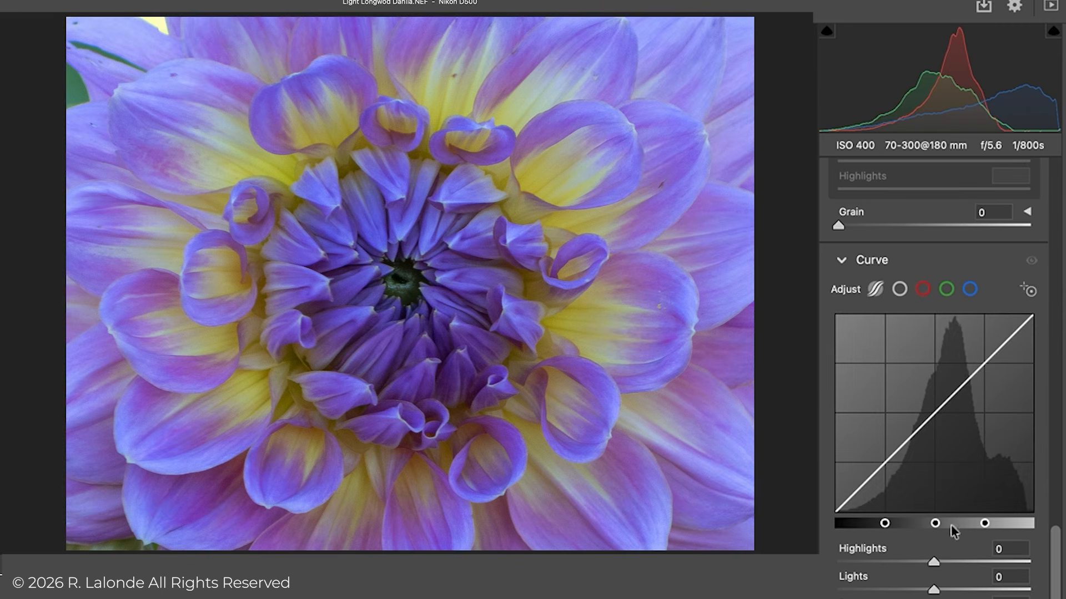
scroll(944, 318, up, 5)
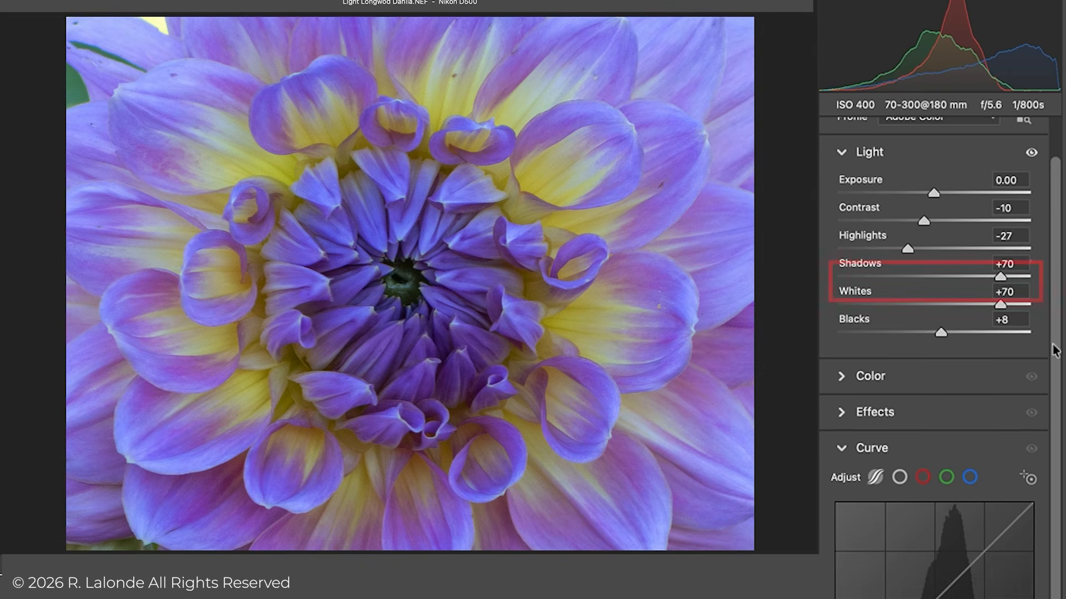
drag(1053, 346, 1055, 527)
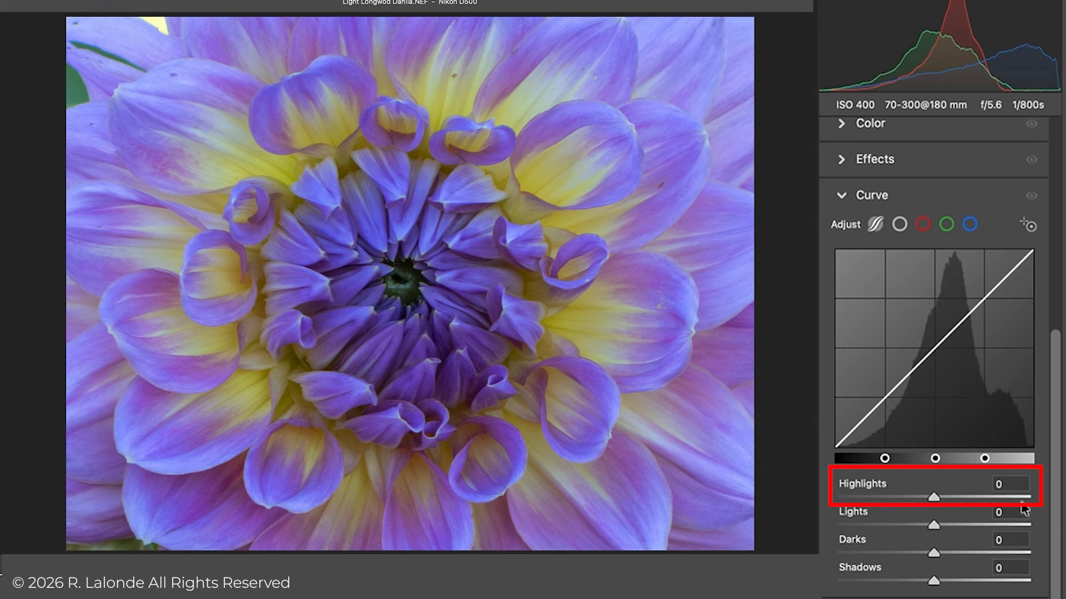
drag(934, 497, 955, 504)
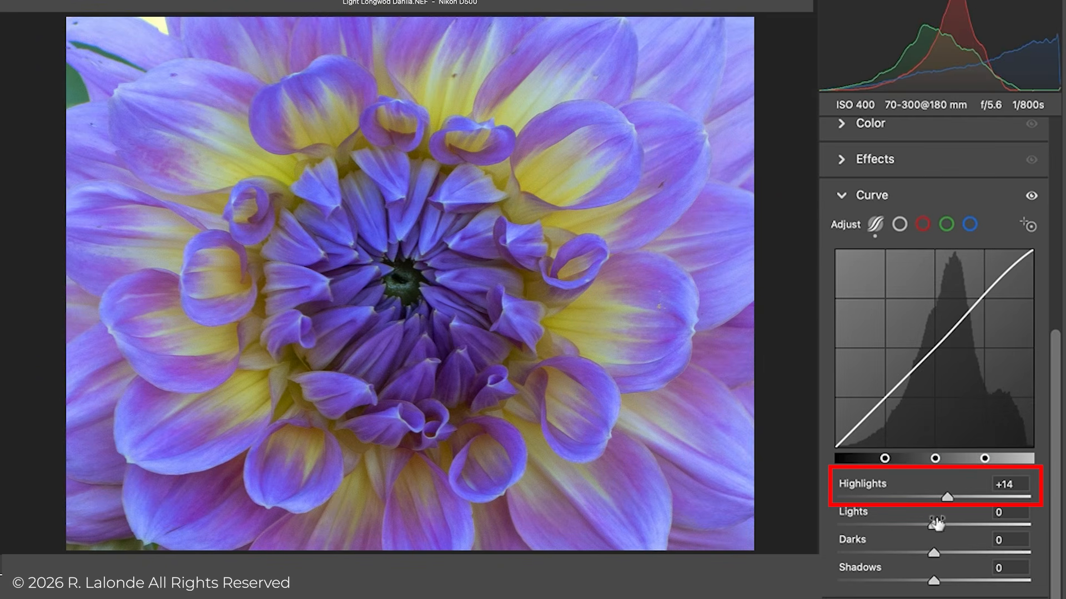
drag(947, 501, 940, 501)
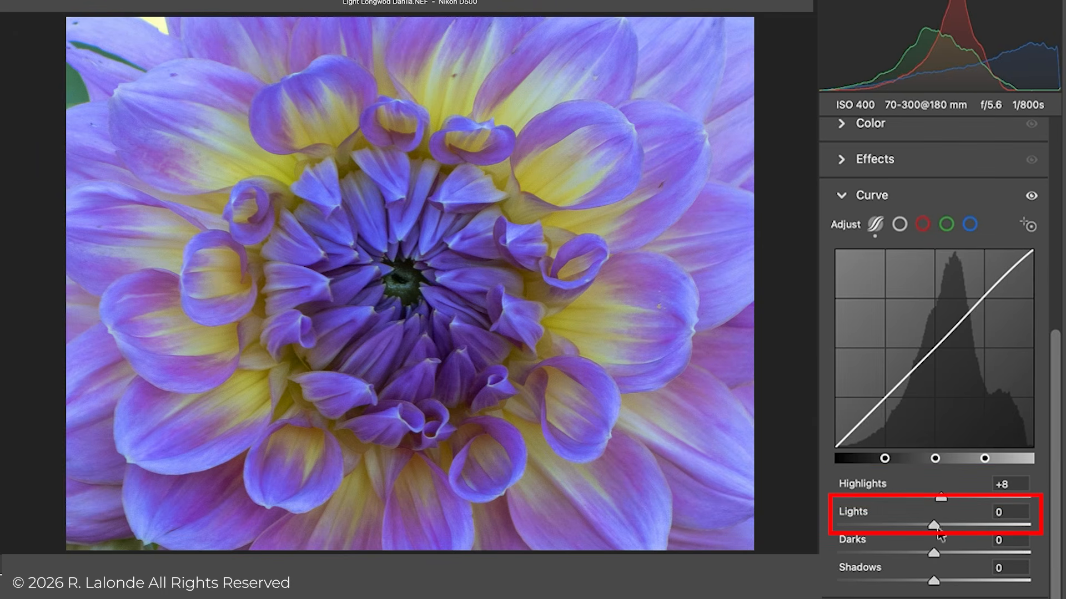
- Set the parametric curve's Lights to +20 to brighten the petals
drag(1057, 446, 1053, 233)
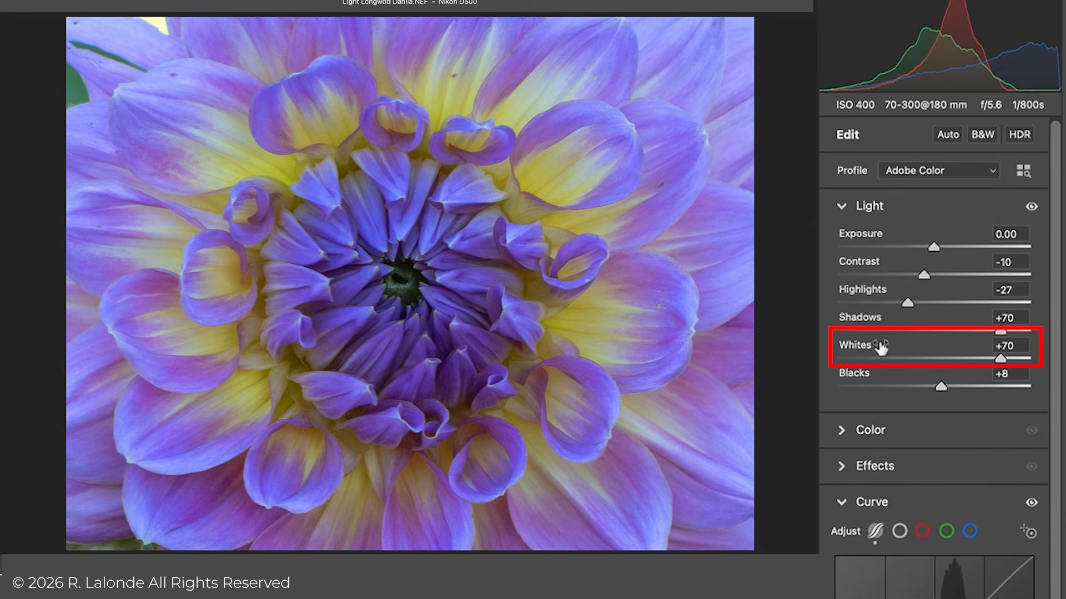
drag(1060, 413, 1059, 496)
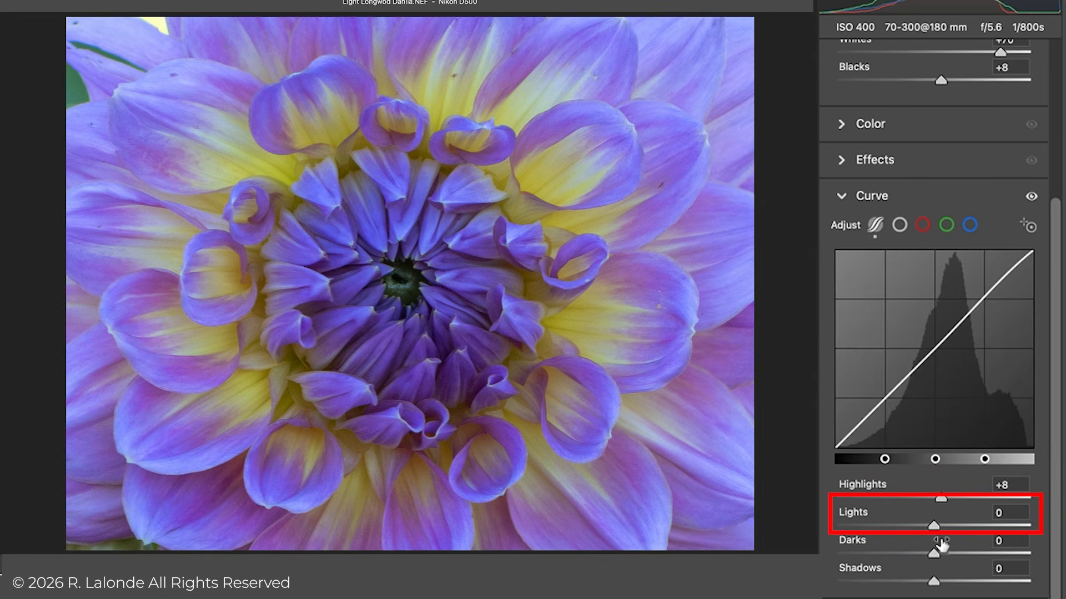
drag(935, 527, 972, 528)
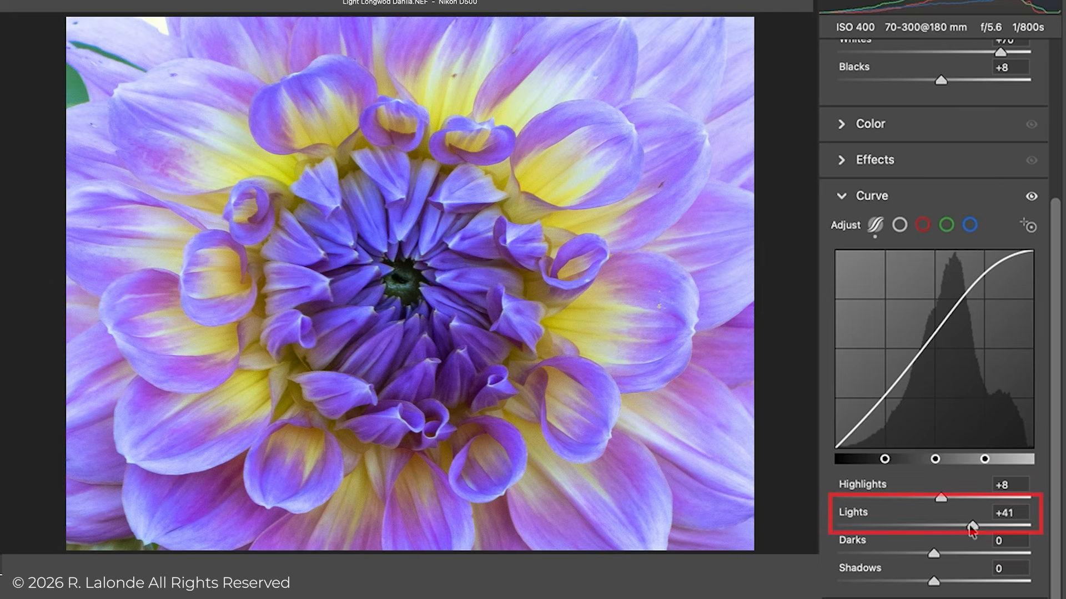
drag(972, 527, 953, 526)
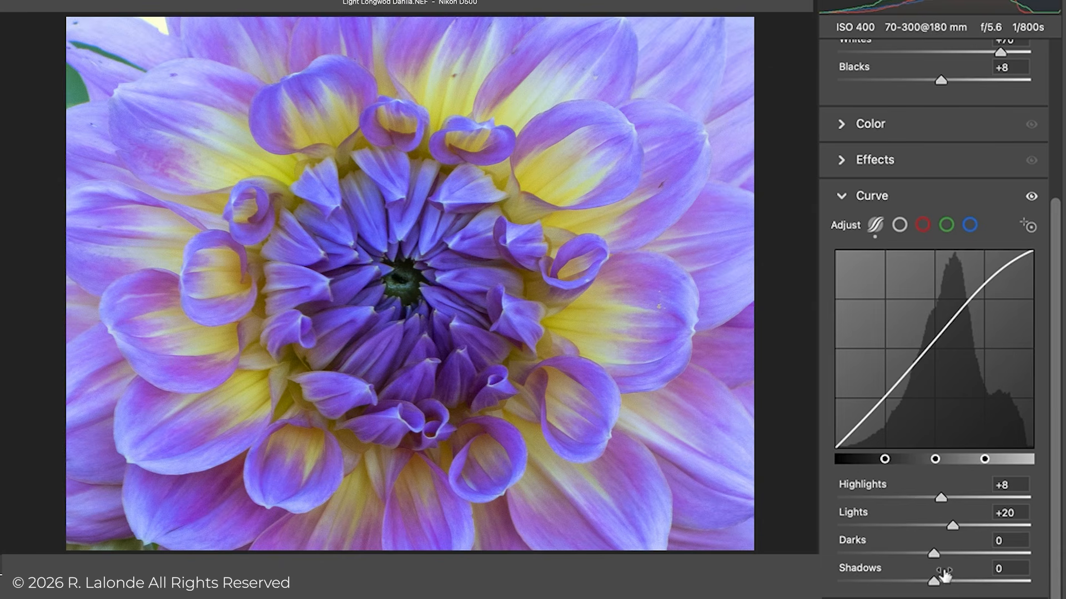
- Set the parametric curve's Darks to +27 and slightly raise its Shadows
scroll(1054, 416, up, 3)
drag(1053, 416, 1055, 495)
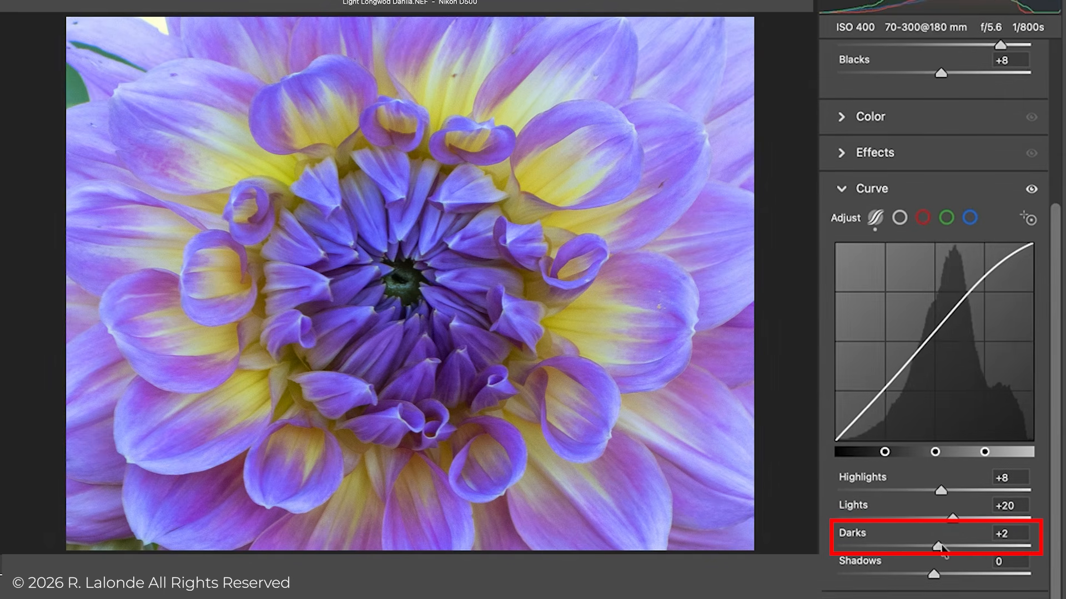
drag(936, 547, 962, 551)
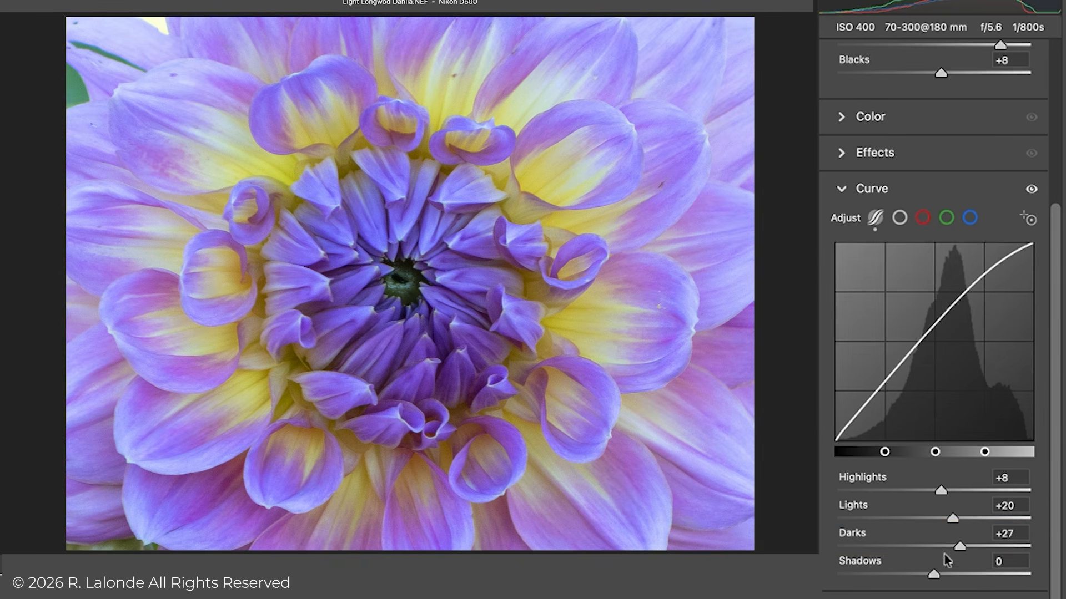
mouse_move(933, 577)
mouse_down()
mouse_move(970, 573)
mouse_move(949, 576)
mouse_up()
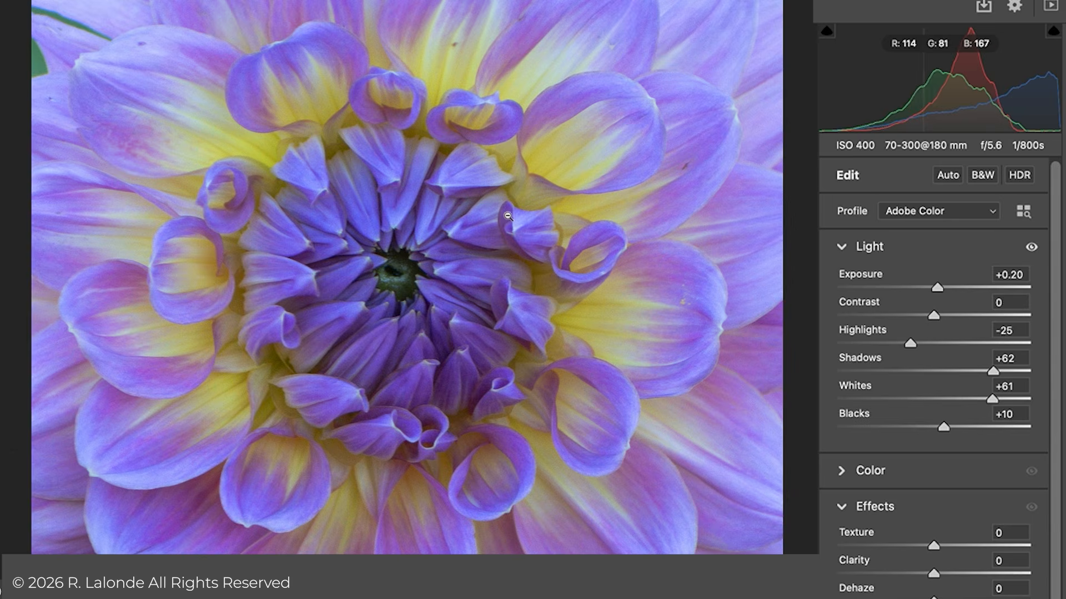
- Apply Denoise at 50 and compare the noise in the flower's centre with and without it
click(606, 214)
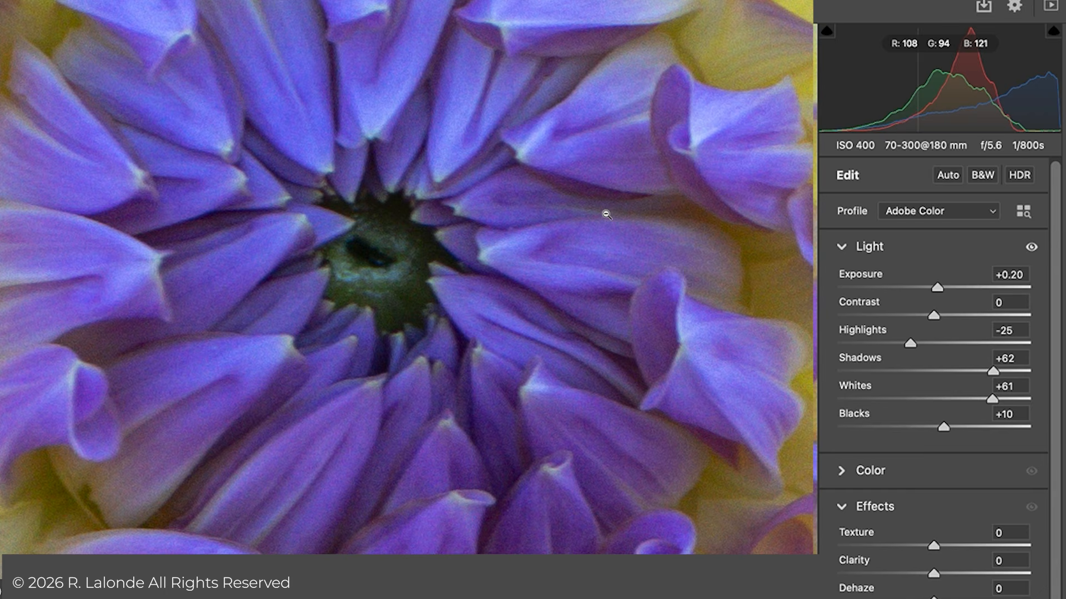
key(super+minus)
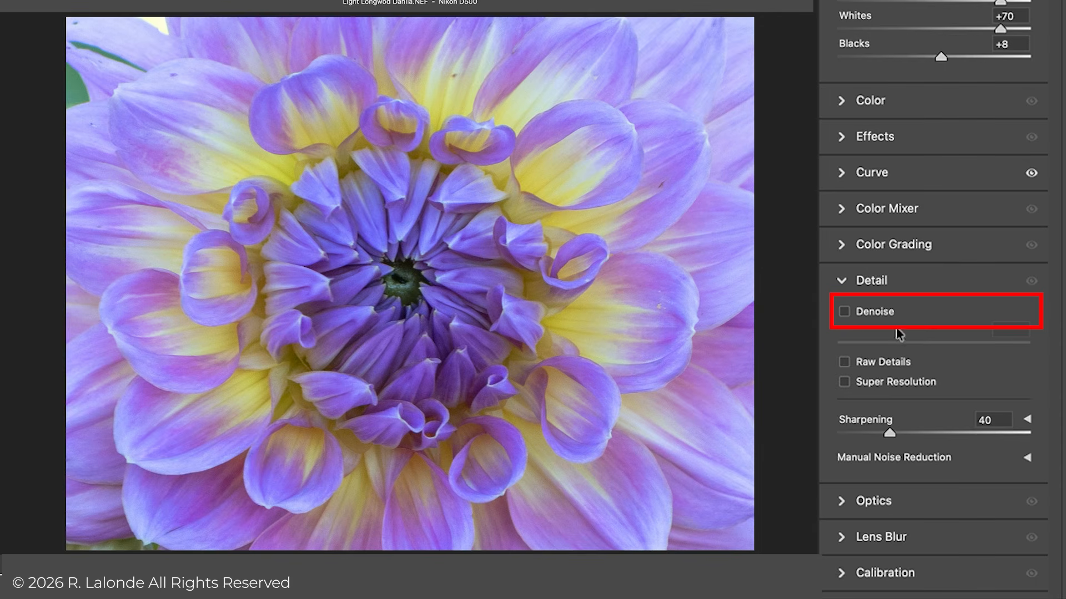
click(844, 312)
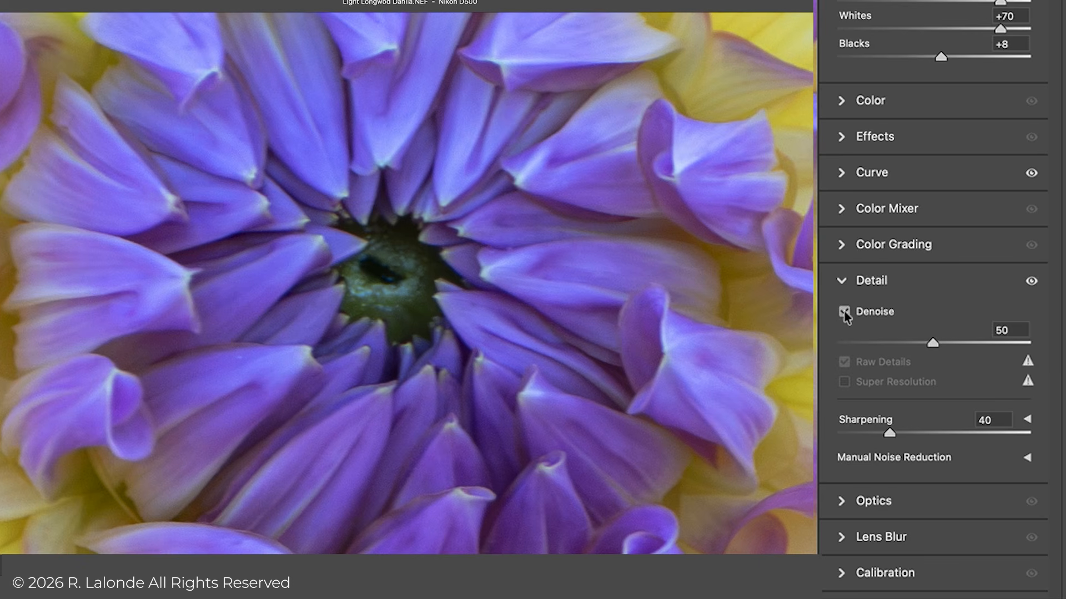
click(845, 310)
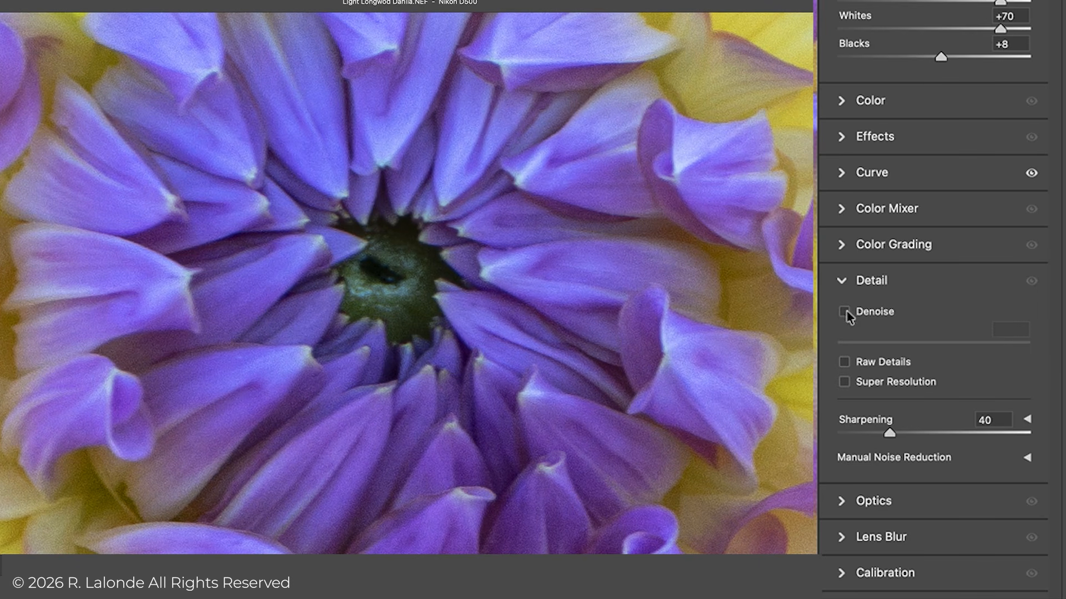
click(846, 311)
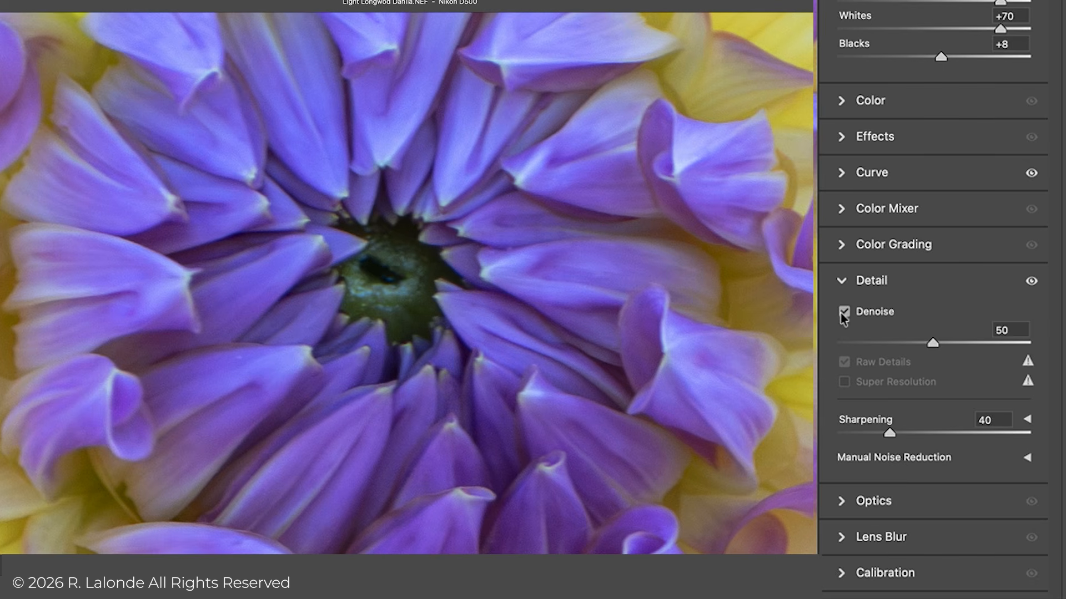
click(845, 311)
click(844, 310)
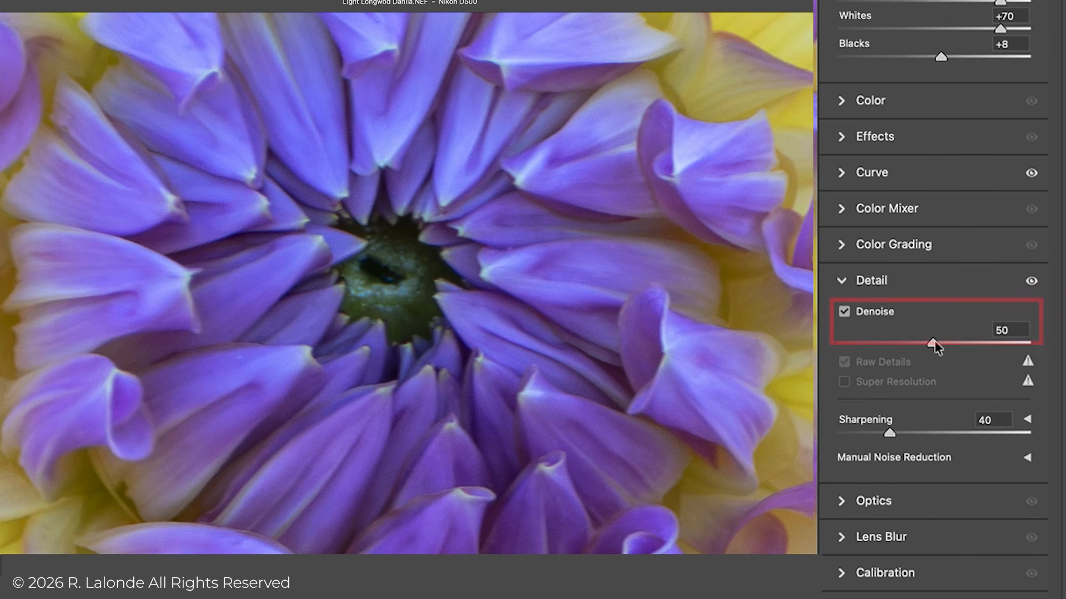
- Raise Denoise to 65 and Sharpening to 50 in the Detail settings
drag(944, 345, 954, 348)
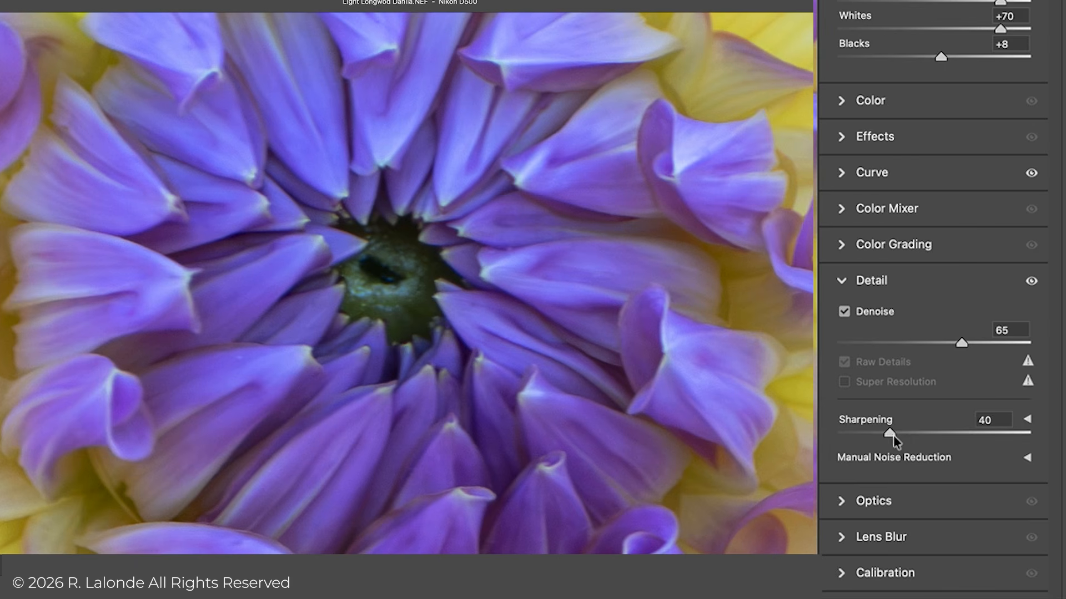
drag(889, 434, 913, 428)
drag(915, 427, 915, 427)
mouse_move(897, 433)
mouse_down()
mouse_move(880, 434)
mouse_move(908, 434)
mouse_up()
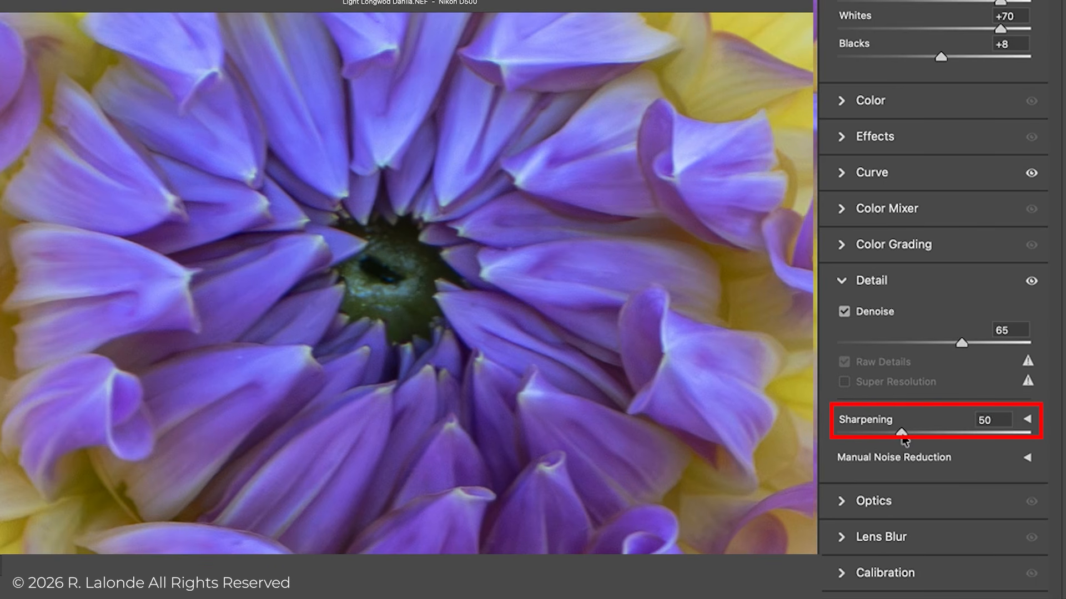
drag(905, 441, 918, 439)
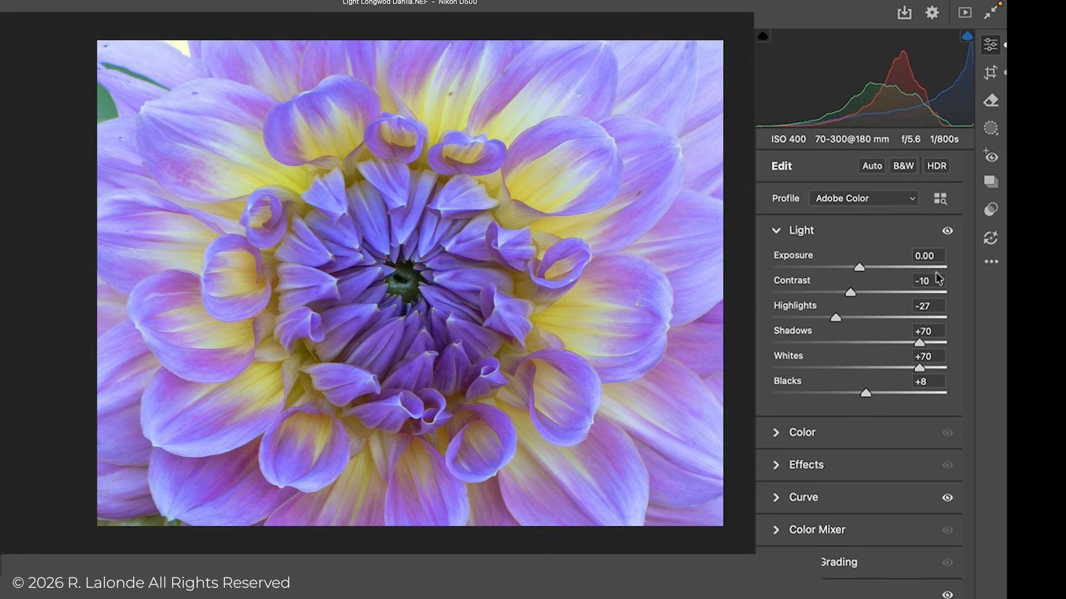
key(k)
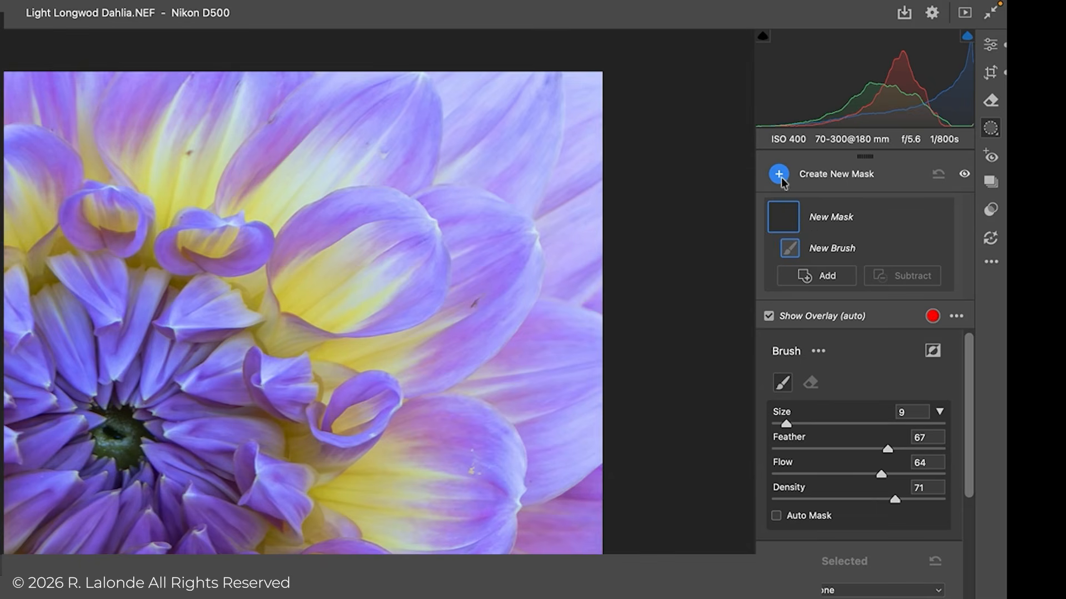
click(781, 178)
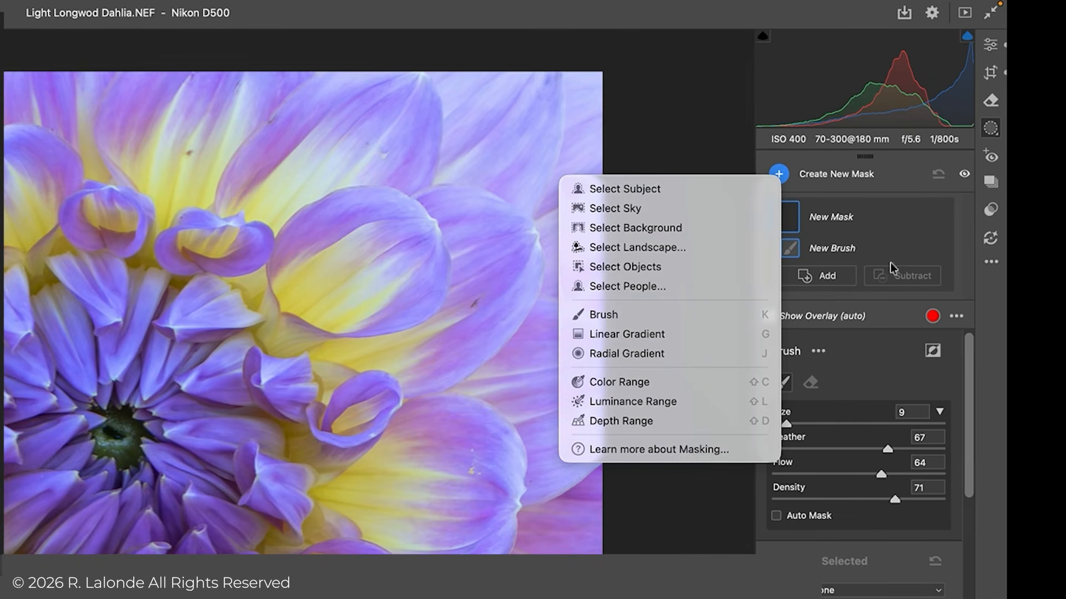
click(638, 321)
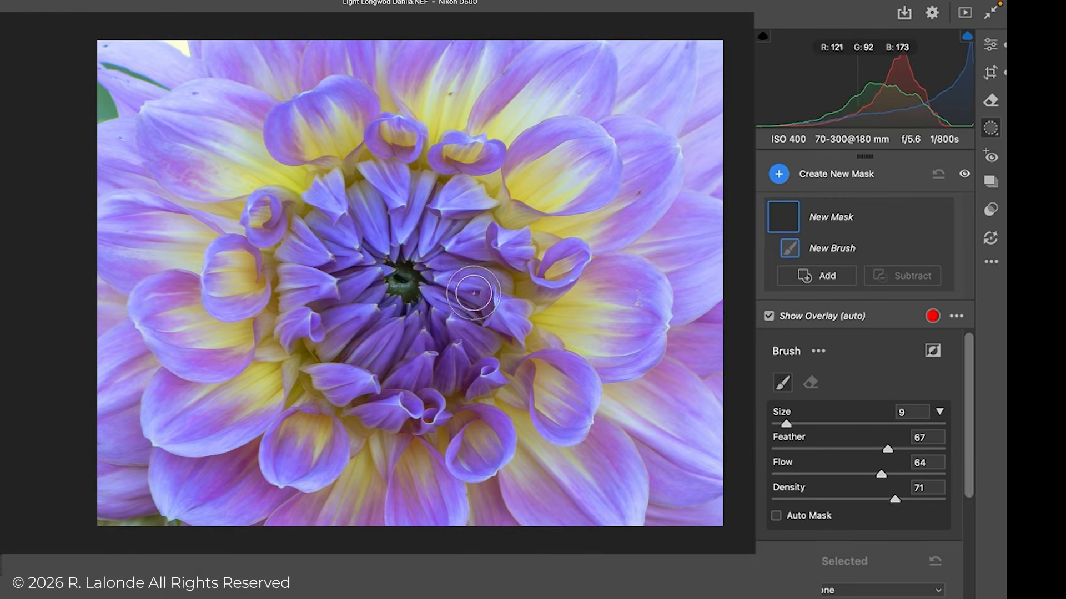
mouse_move(433, 291)
mouse_down()
mouse_move(394, 297)
mouse_move(418, 279)
mouse_move(436, 287)
mouse_move(444, 313)
mouse_move(433, 337)
mouse_move(473, 296)
mouse_move(455, 266)
mouse_move(437, 244)
mouse_move(349, 204)
mouse_move(303, 241)
mouse_move(317, 319)
mouse_move(396, 338)
mouse_move(411, 358)
mouse_move(452, 357)
mouse_move(471, 338)
mouse_move(465, 302)
mouse_move(364, 294)
mouse_up()
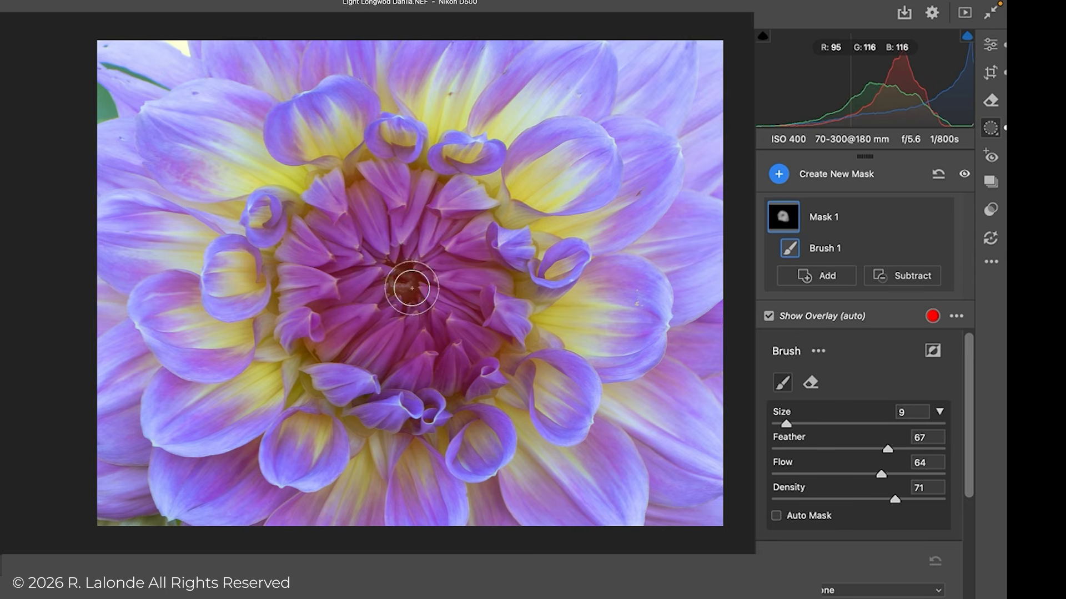
- Create a new brush mask and paint it over the flower's inner purple petals and dark centre
click(786, 179)
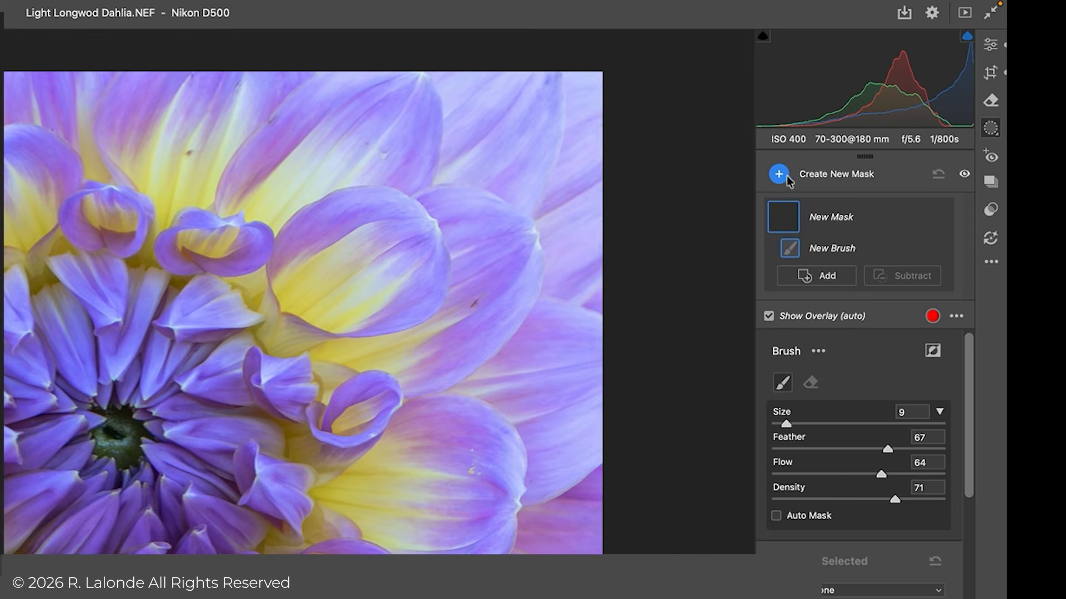
click(784, 179)
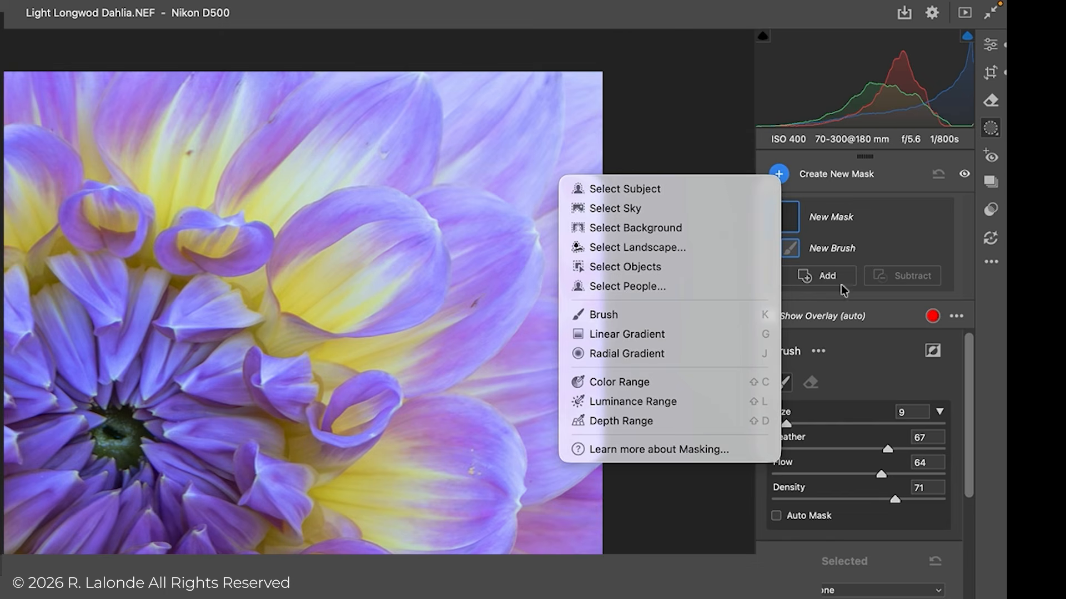
click(638, 321)
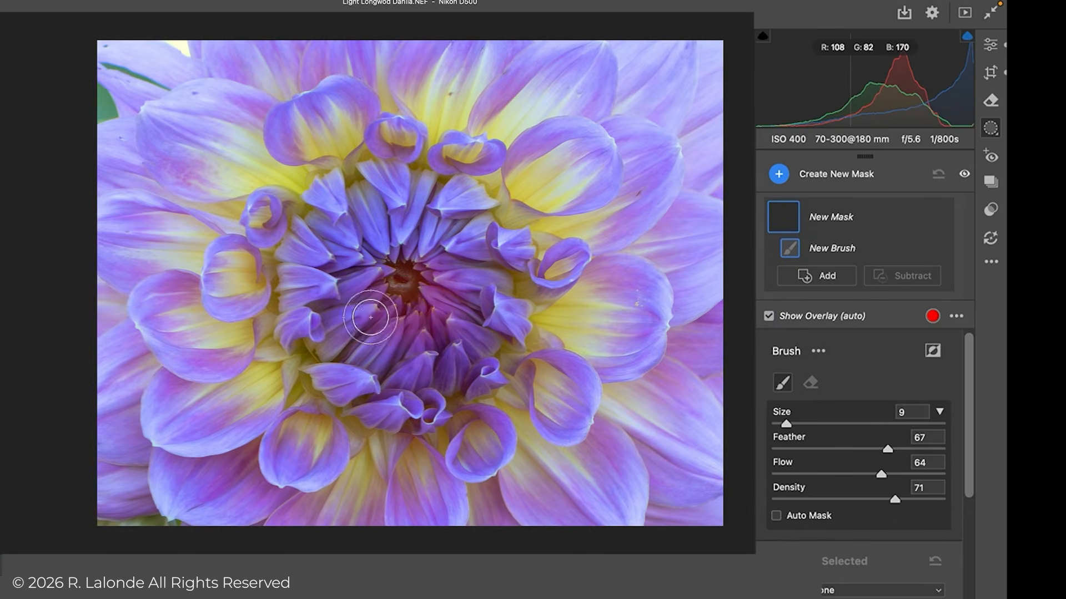
mouse_move(371, 318)
mouse_down()
mouse_move(430, 310)
mouse_move(437, 275)
mouse_move(464, 250)
mouse_move(453, 225)
mouse_move(466, 219)
mouse_move(430, 206)
mouse_move(317, 270)
mouse_move(338, 291)
mouse_move(328, 313)
mouse_move(340, 333)
mouse_move(316, 335)
mouse_move(476, 367)
mouse_move(488, 312)
mouse_move(457, 272)
mouse_move(461, 237)
mouse_move(390, 201)
mouse_move(348, 238)
mouse_move(357, 267)
mouse_up()
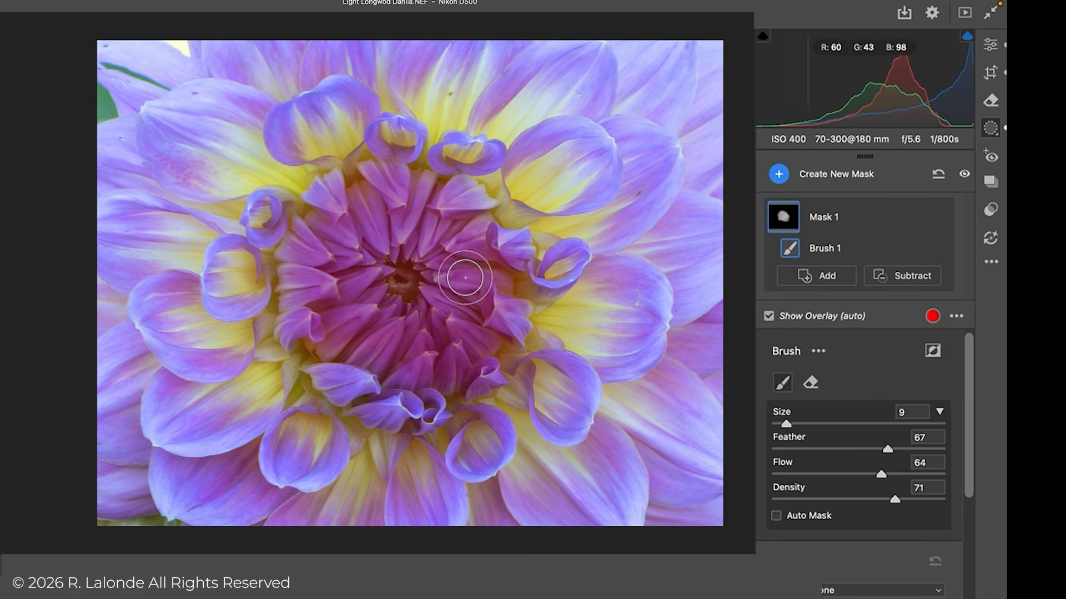
- Set the centre mask's Whites to +28 and Exposure to +0.55, and brush the mask onto some surrounding petals
scroll(903, 468, down, 5)
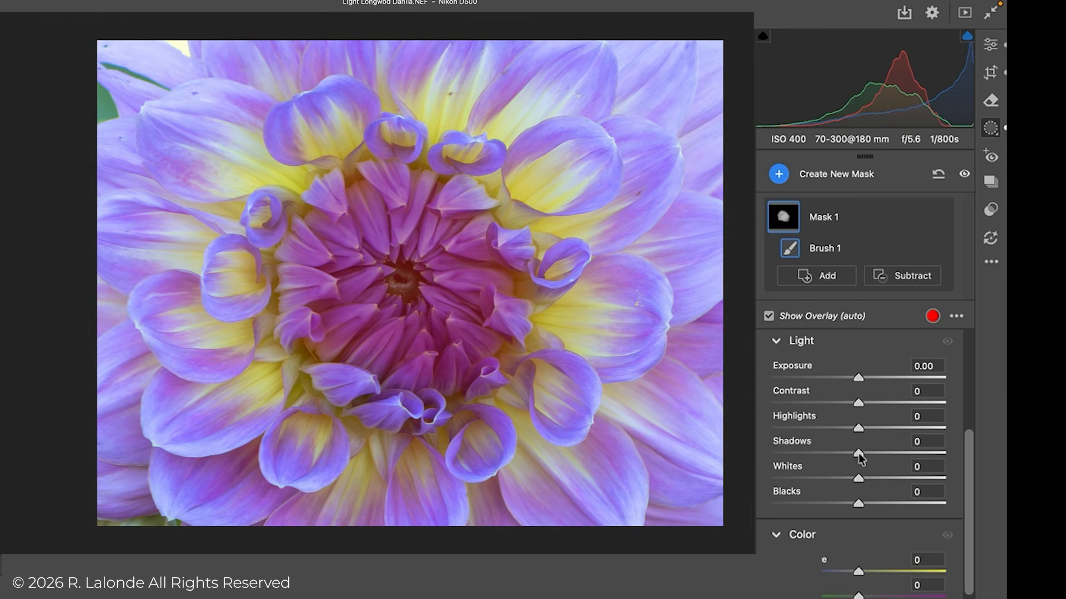
mouse_move(858, 455)
mouse_down()
mouse_move(907, 466)
mouse_move(851, 462)
mouse_up()
drag(861, 478, 884, 488)
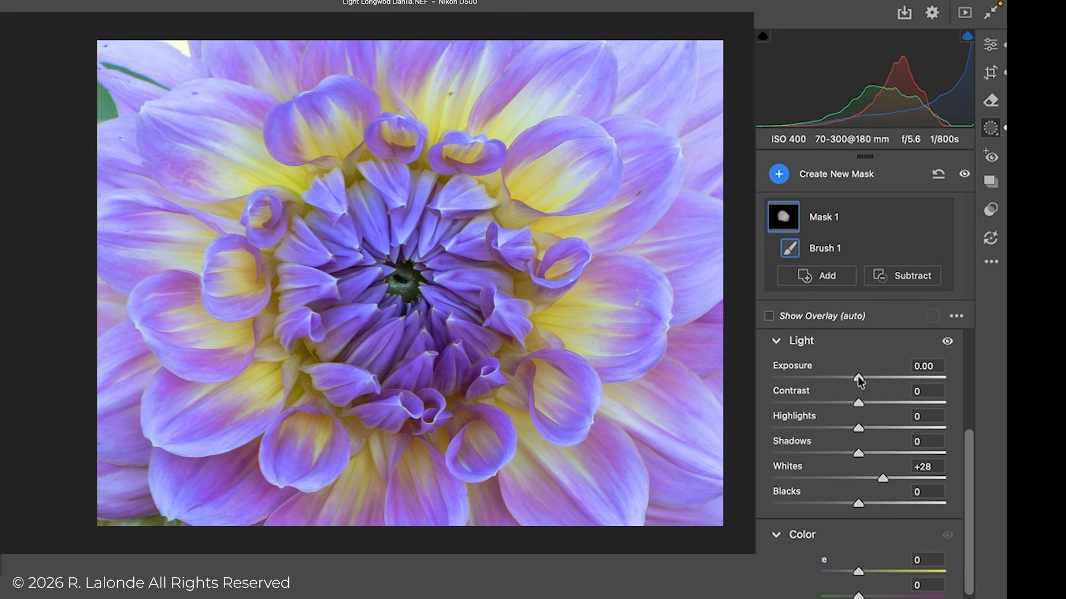
drag(858, 376, 869, 378)
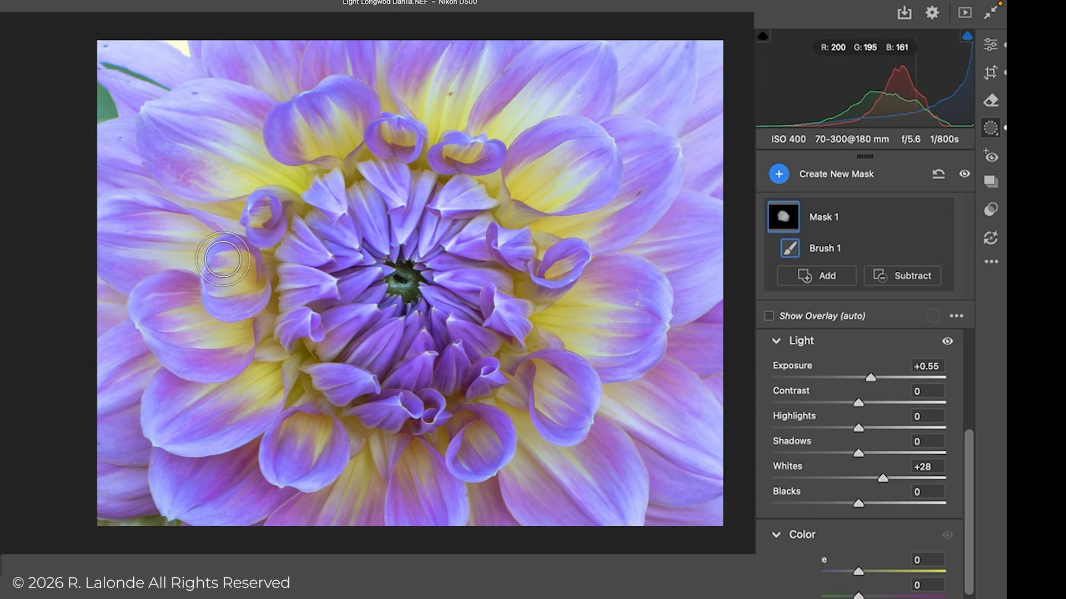
mouse_move(247, 347)
mouse_down()
mouse_move(255, 381)
mouse_move(302, 428)
mouse_move(381, 457)
mouse_move(463, 454)
mouse_move(507, 438)
mouse_move(583, 345)
mouse_move(635, 304)
mouse_up()
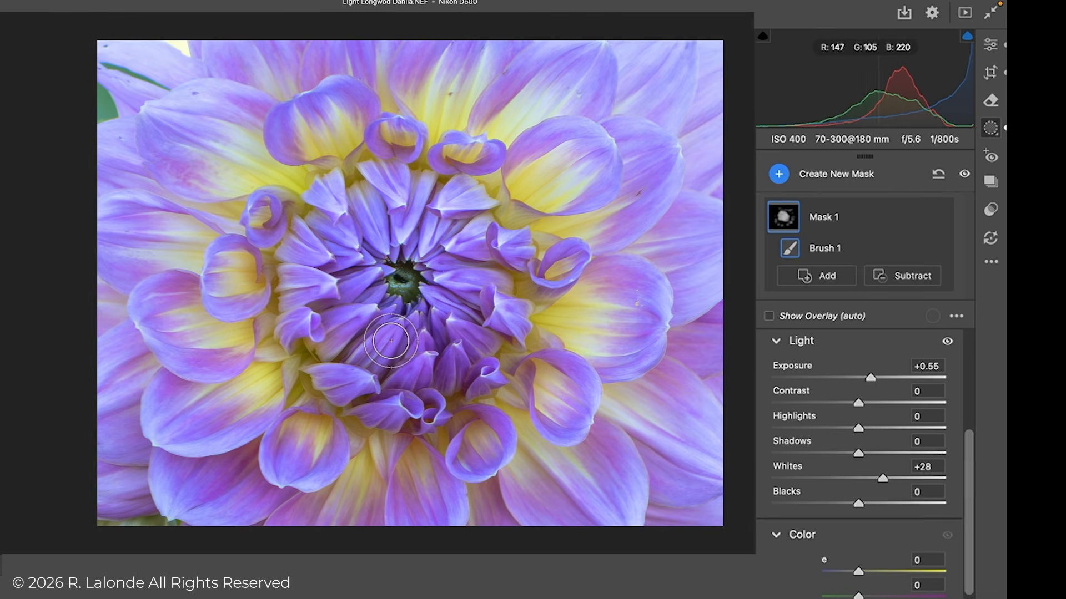
- Create a second brush mask over the lower inner petals, using brush size 3 for the finer petals and centre details
click(779, 175)
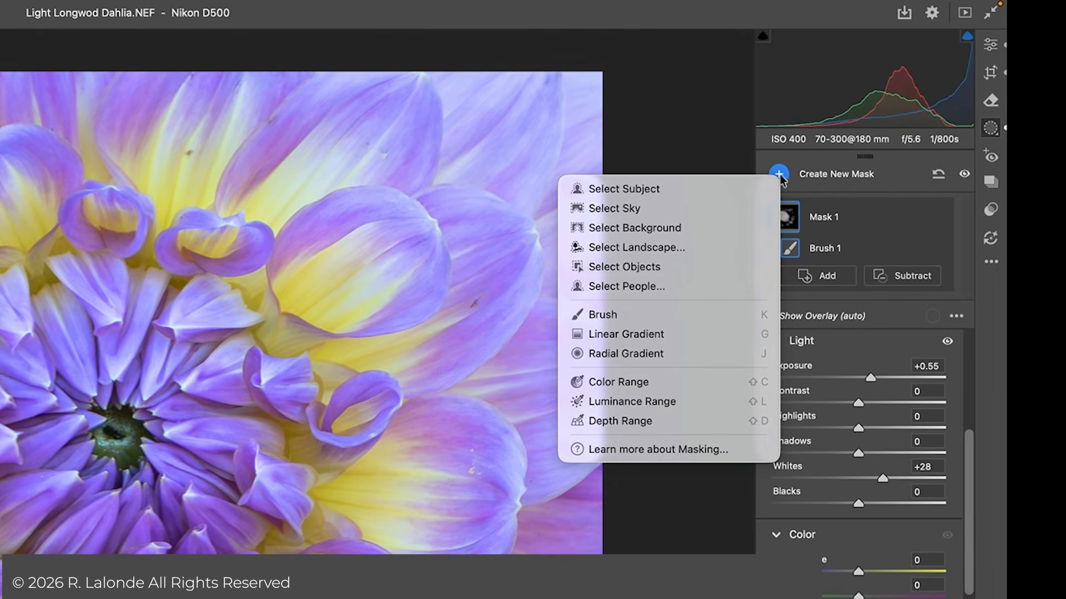
click(652, 322)
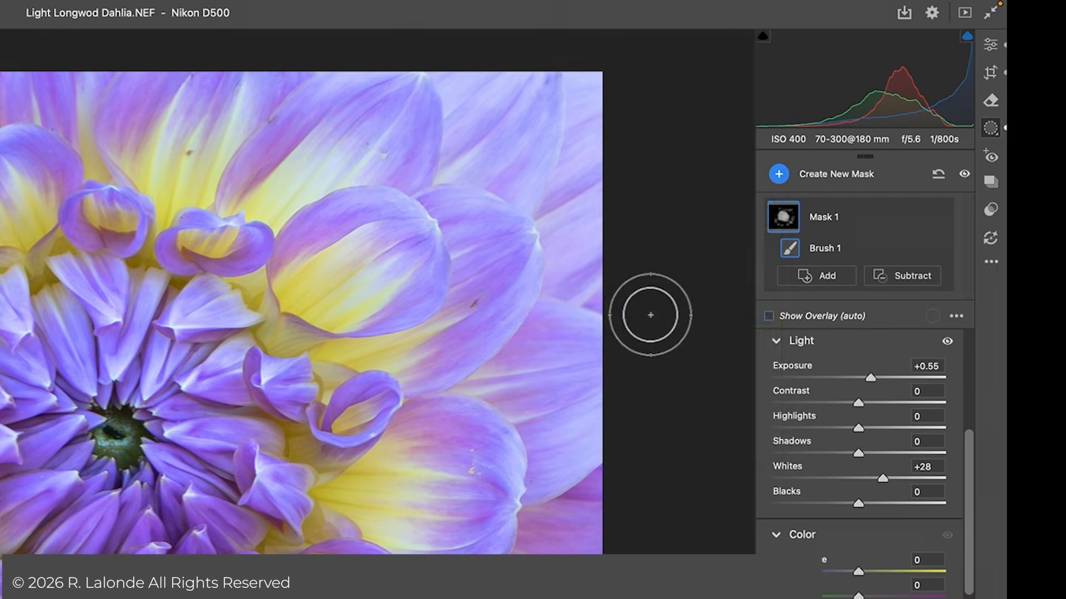
mouse_move(404, 359)
mouse_down()
mouse_move(367, 337)
mouse_move(384, 357)
mouse_up()
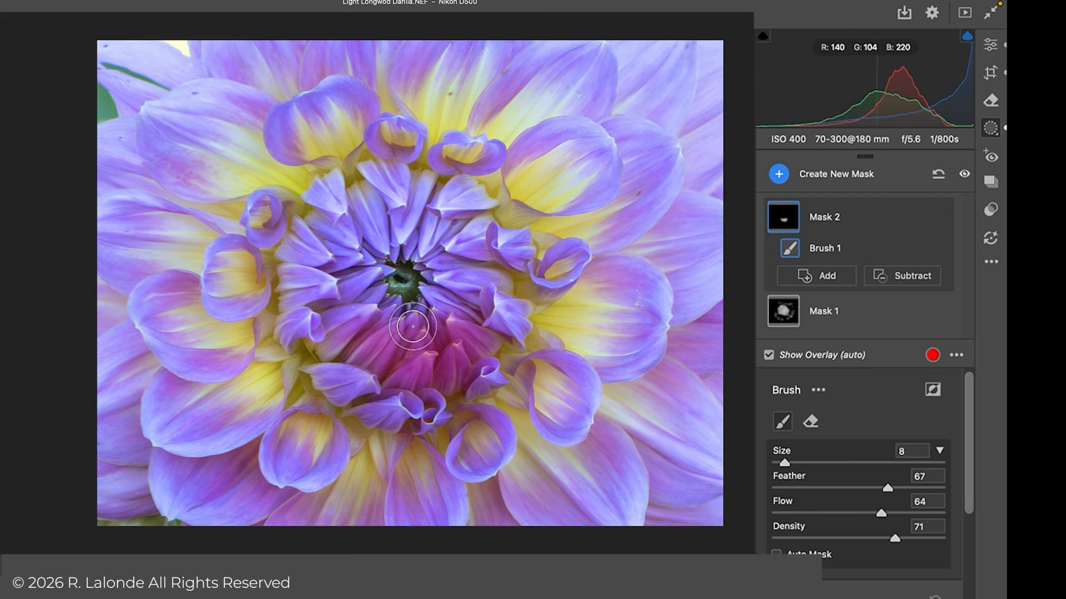
key(bracketleft)
key(bracketleft)
key(bracketleft)
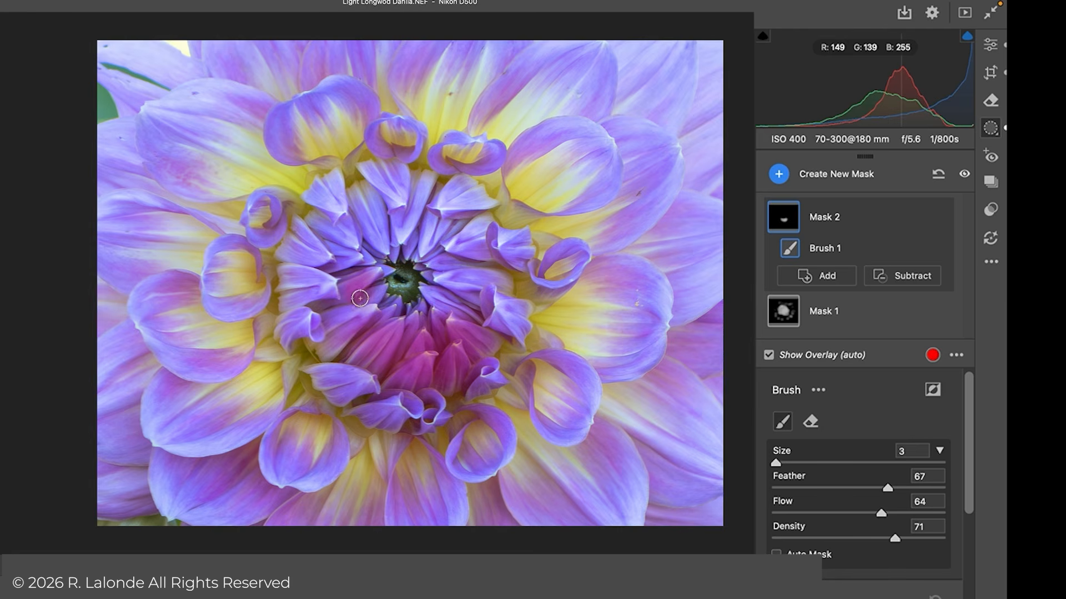
mouse_move(421, 285)
mouse_down()
mouse_move(402, 270)
mouse_move(415, 295)
mouse_move(404, 295)
mouse_up()
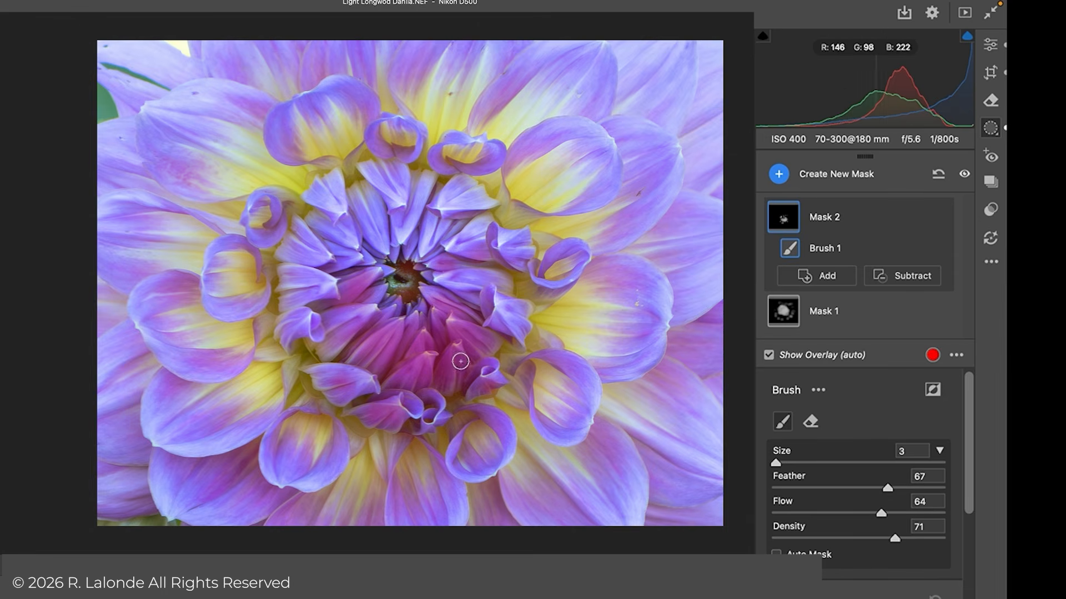
- Accept the existing mask overlay colour and slightly raise the second mask's Exposure
click(932, 356)
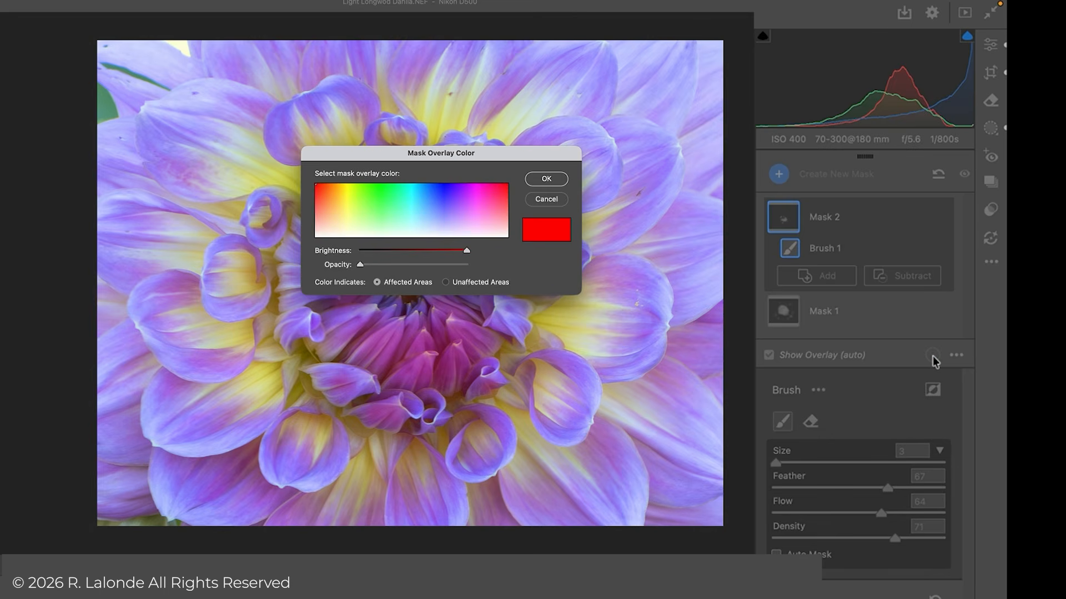
click(560, 182)
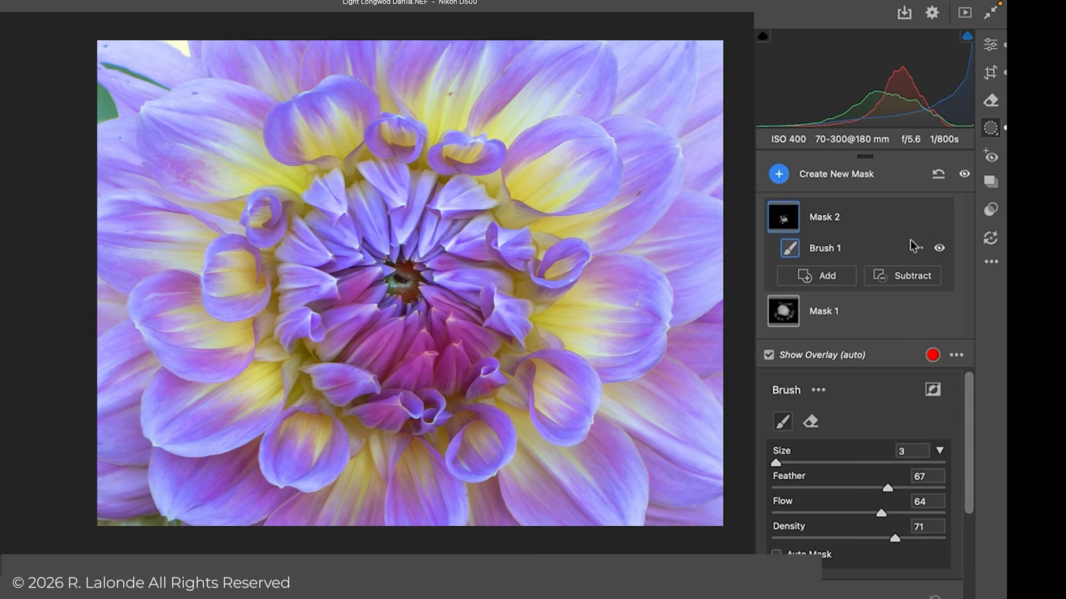
mouse_move(964, 419)
mouse_down()
mouse_move(982, 461)
mouse_move(976, 493)
mouse_up()
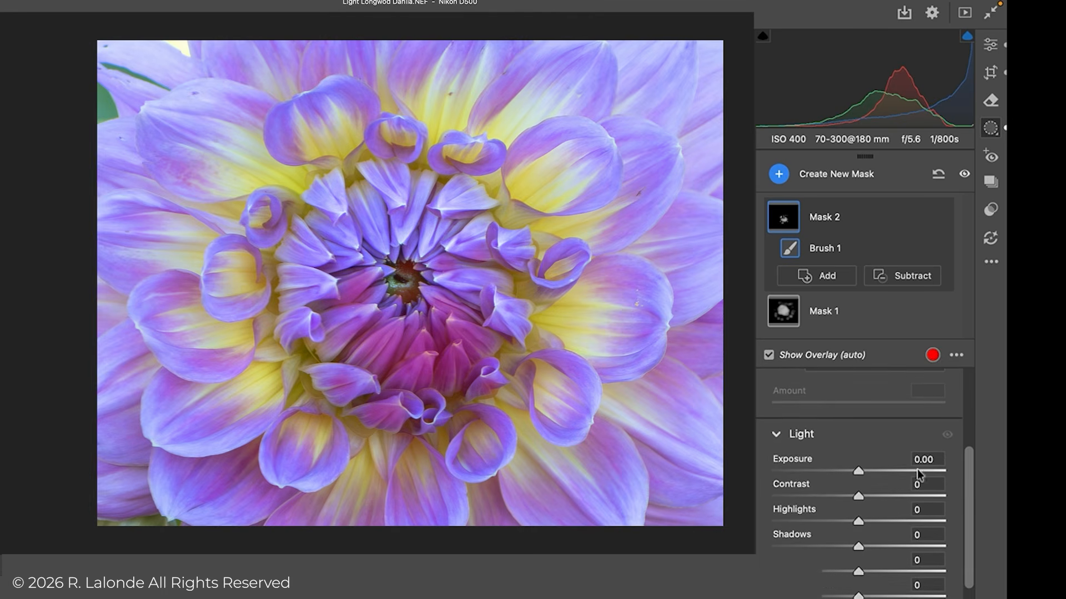
drag(859, 473, 872, 473)
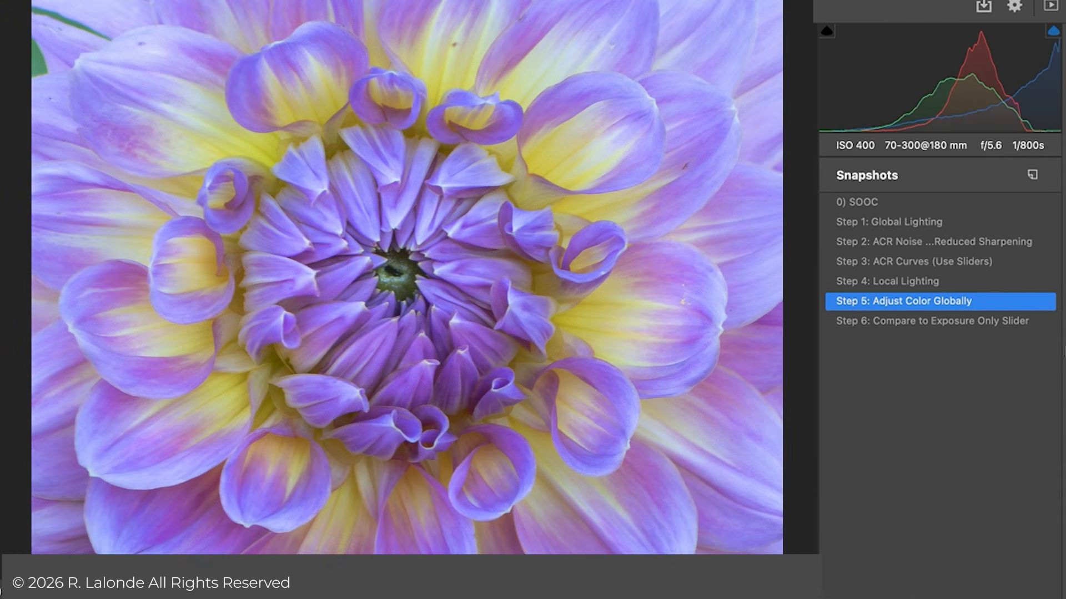
- Compare the "Step 4: Local Lighting" snapshot with "Step 6: Compare to Exposure Only Slider"
key(Up)
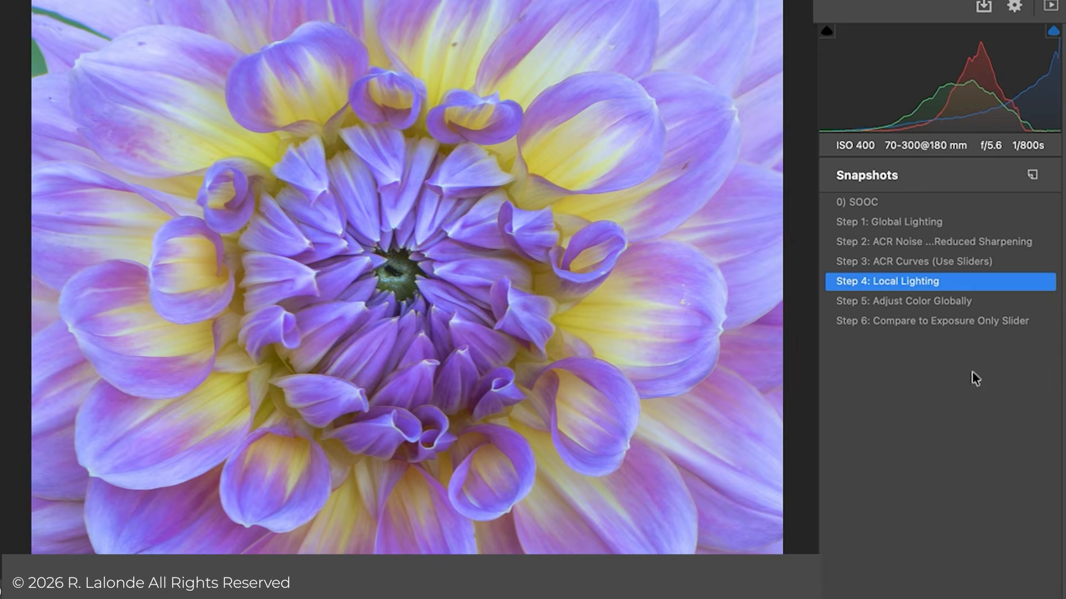
click(902, 322)
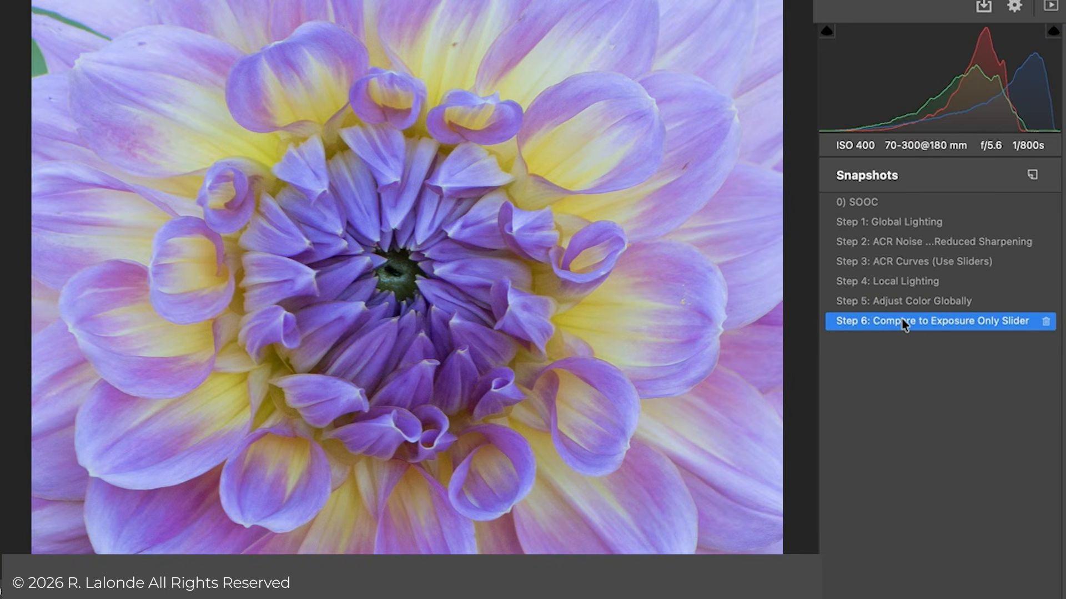
click(900, 283)
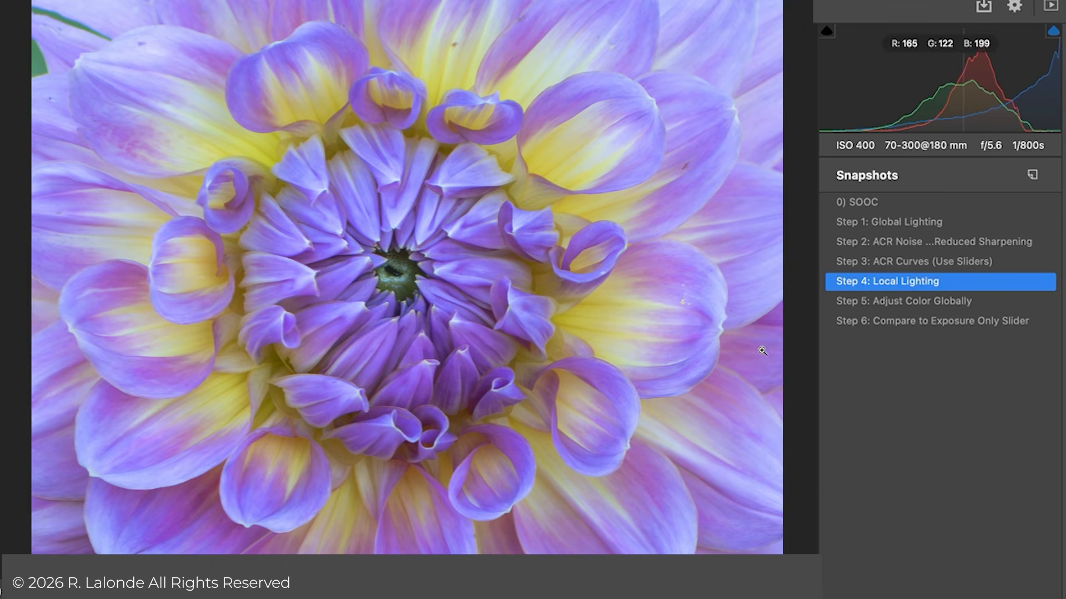
click(910, 322)
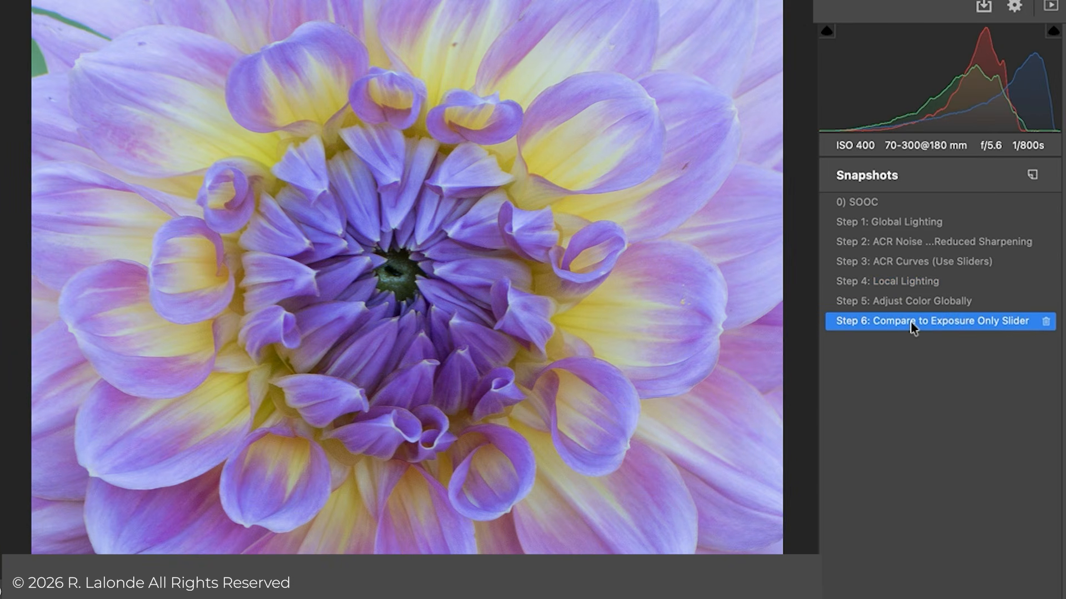
click(899, 282)
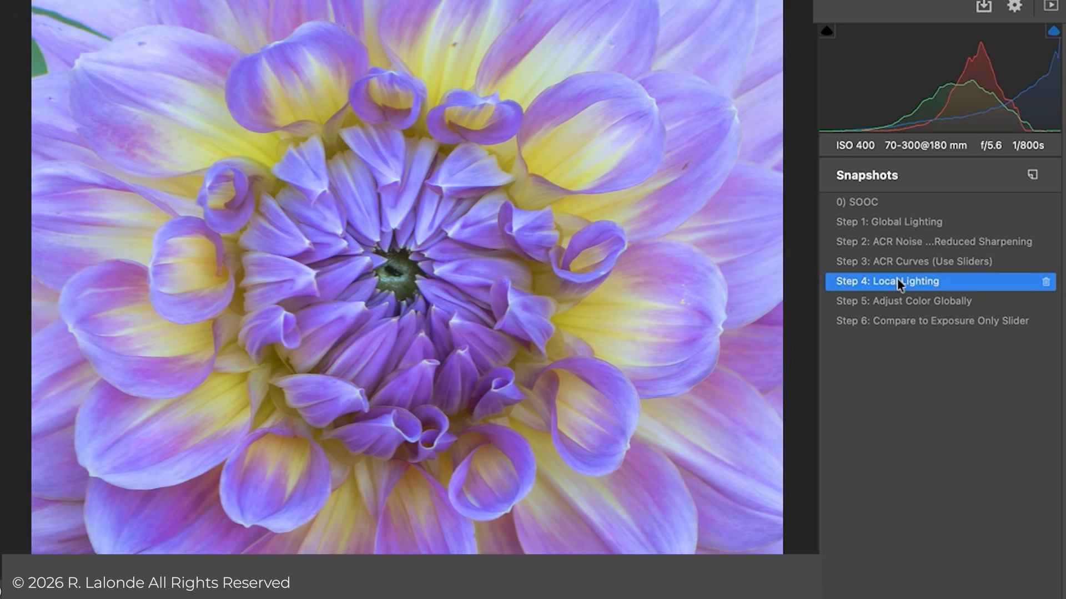